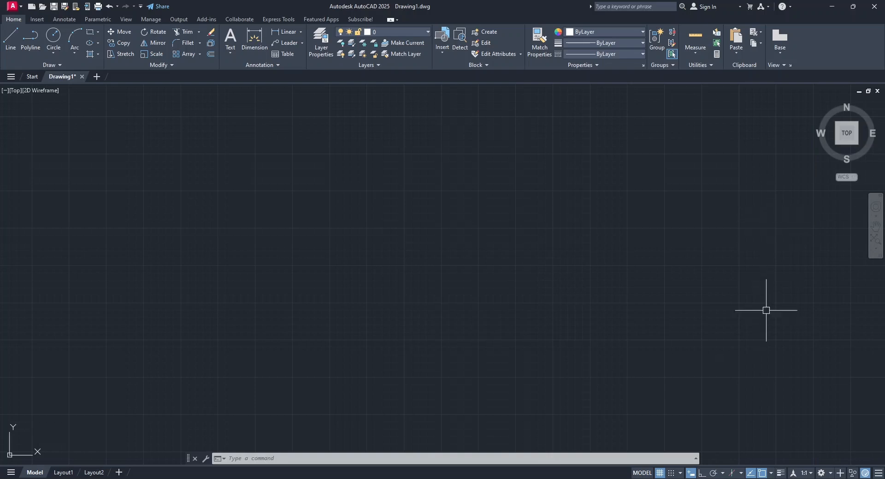
- Turn on isometric drafting and set the active drawing plane to isoplane Top
click(732, 473)
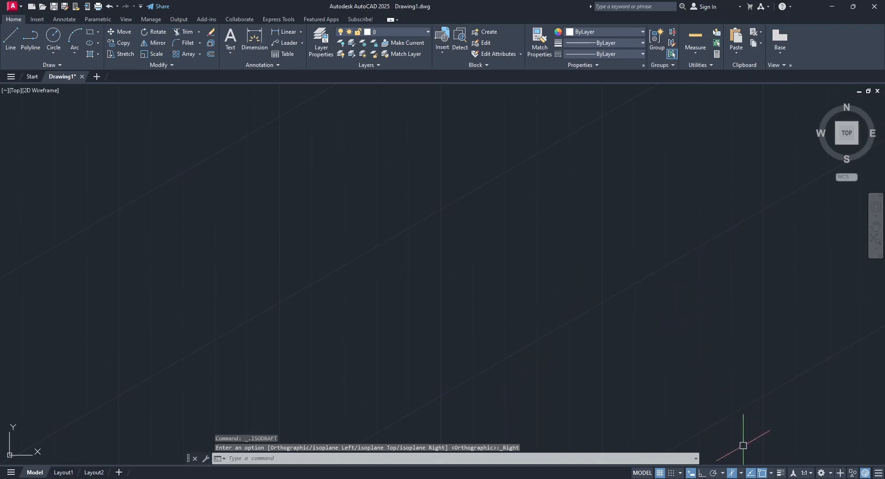
click(742, 473)
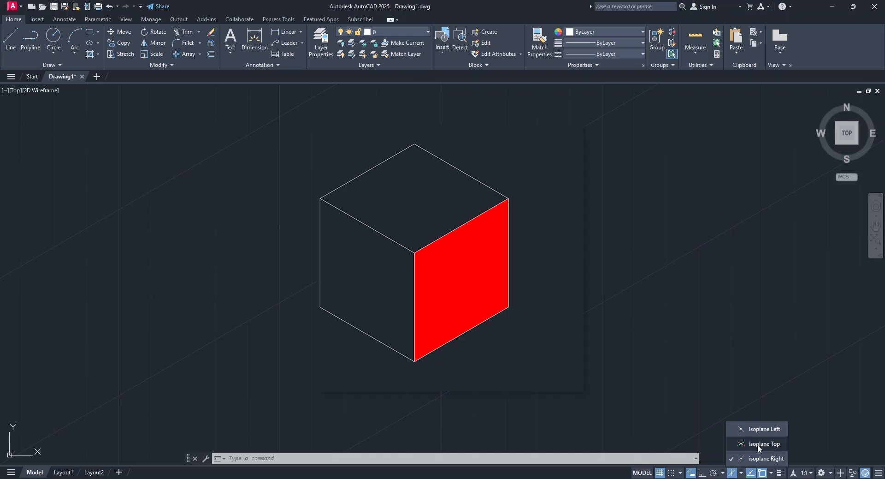
click(759, 444)
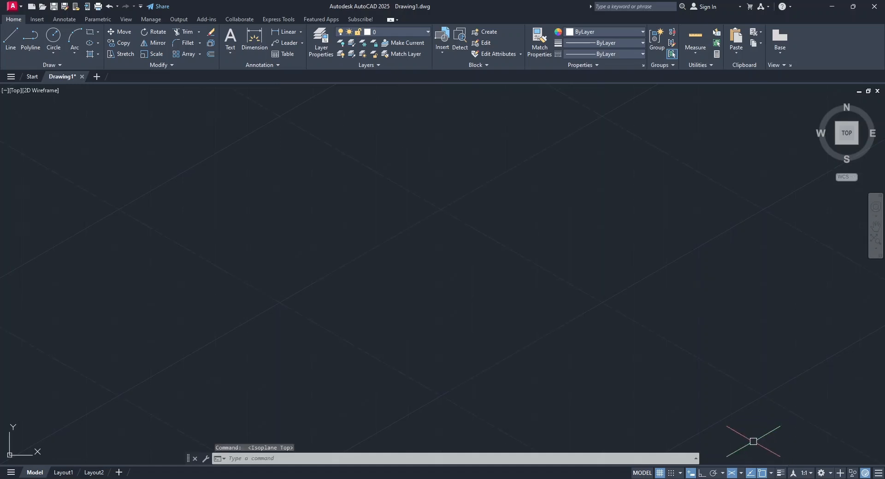
- Draw a line 200 units long at 30° up to the right on the top isoplane, with Ortho on
click(10, 39)
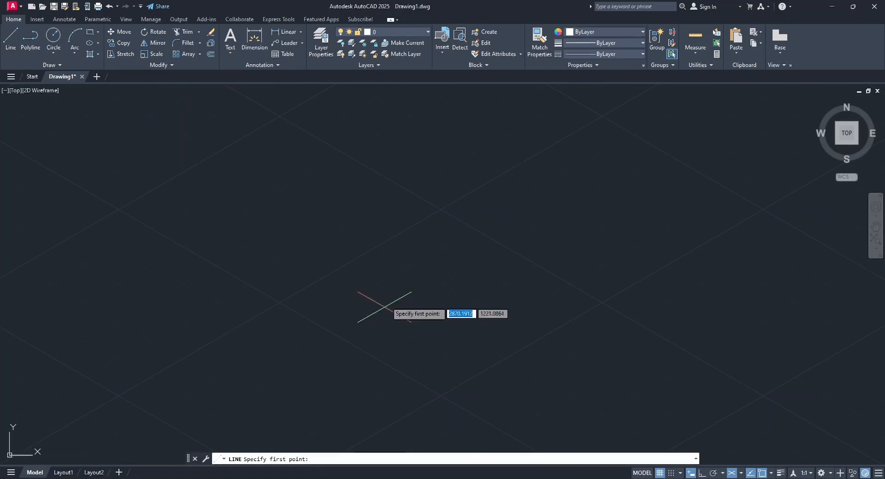
click(374, 235)
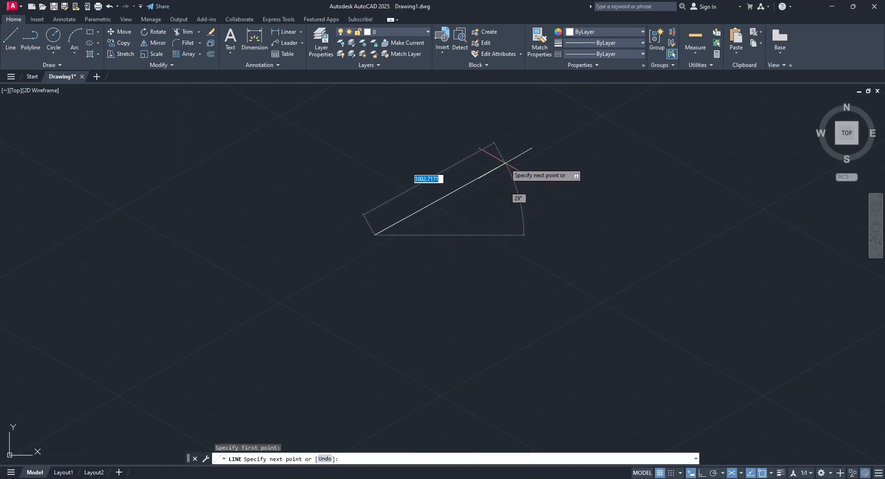
click(702, 473)
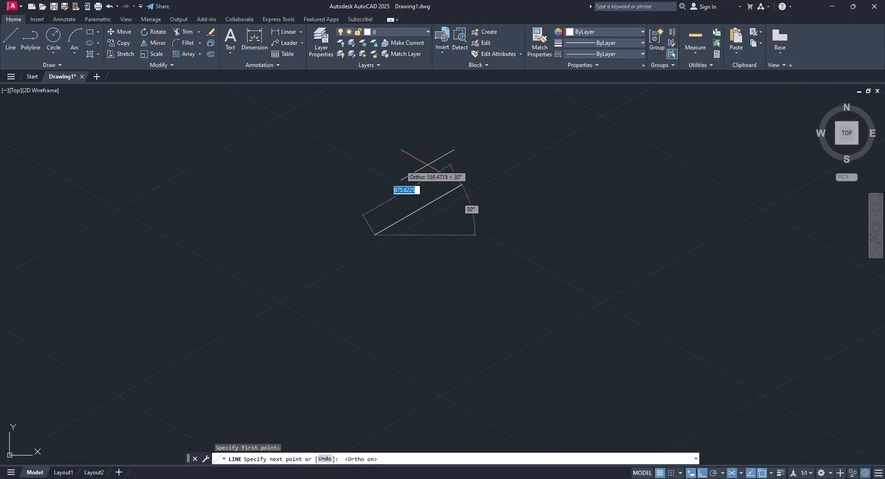
text(2)
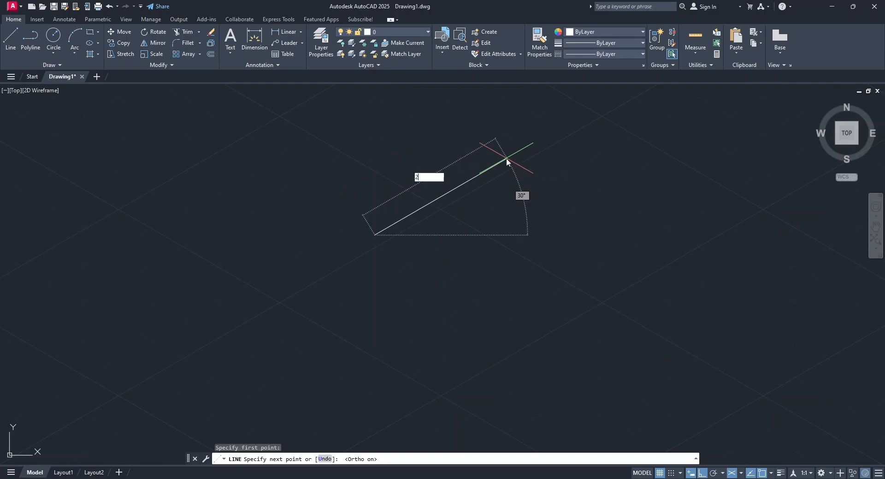
text(00)
key(Return)
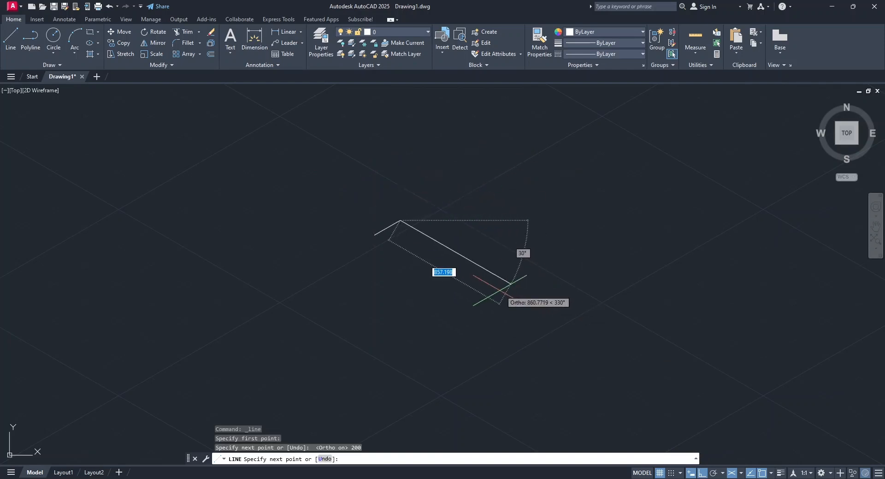
- Continue the line with a 200-unit edge down to the right, then a parallel 200-unit edge back, and close the isometric square
scroll(412, 245, up, 5)
middle_drag(359, 196, 401, 253)
text(2)
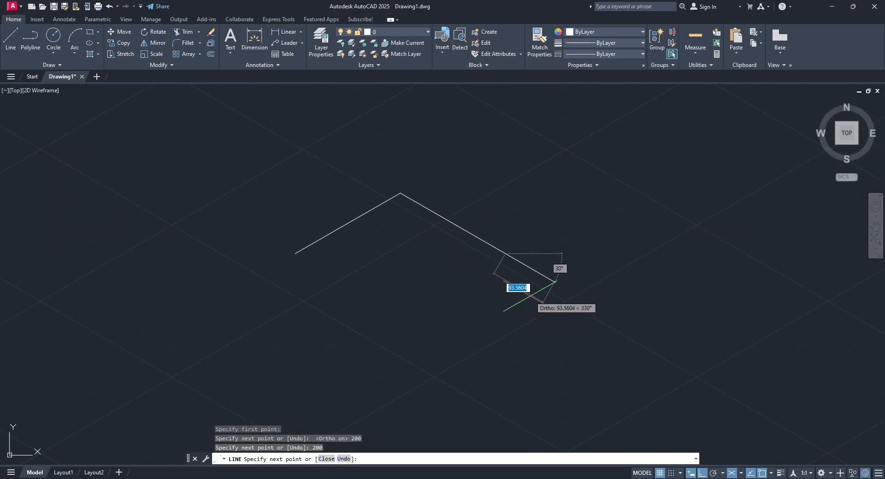
text(200)
key(Return)
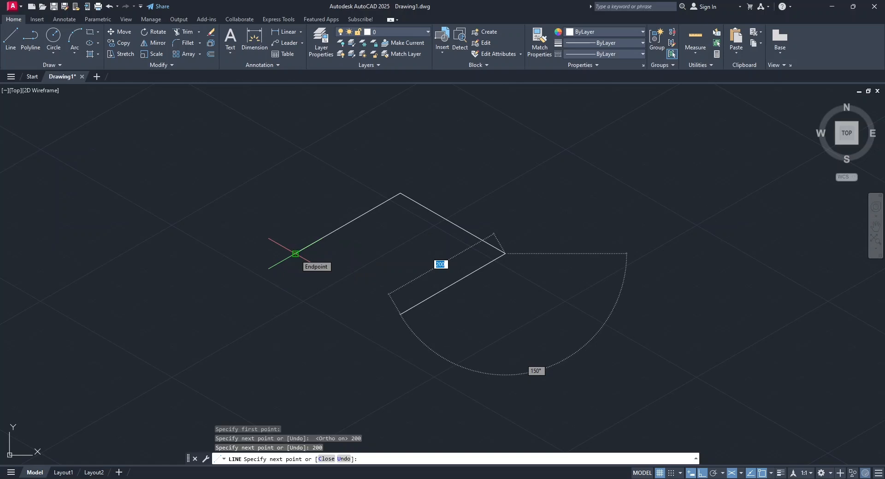
click(401, 314)
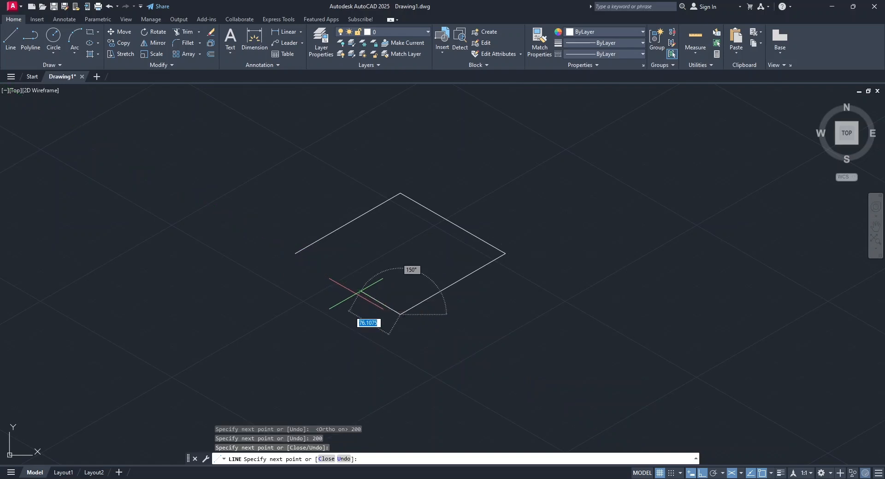
click(326, 459)
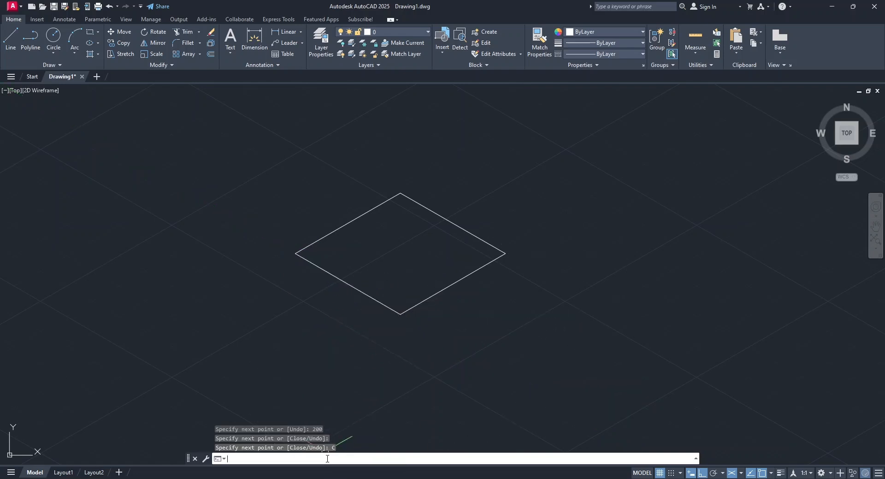
- Copy all four lines of the isometric square 20 units straight down, using a vertical isoplane
click(119, 43)
click(563, 320)
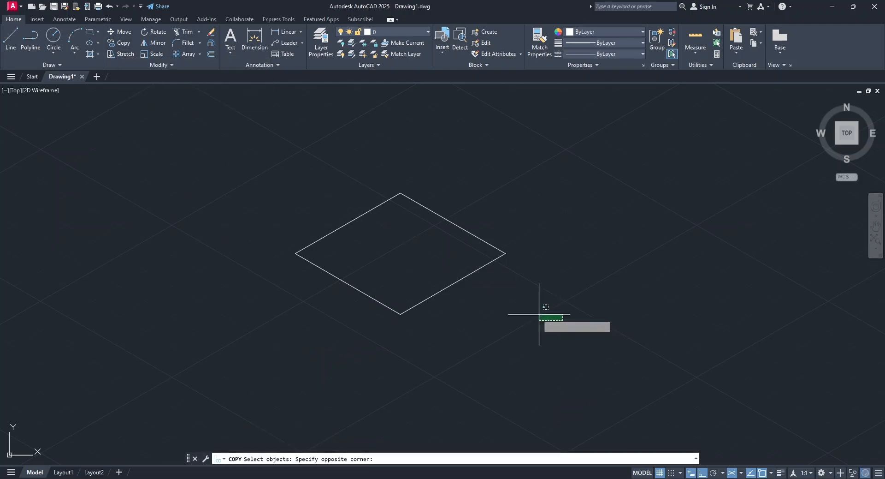
click(308, 205)
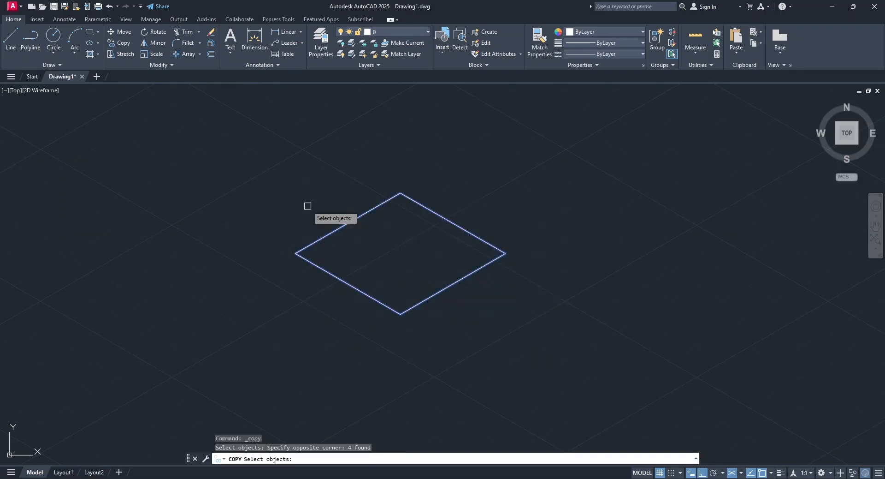
key(Return)
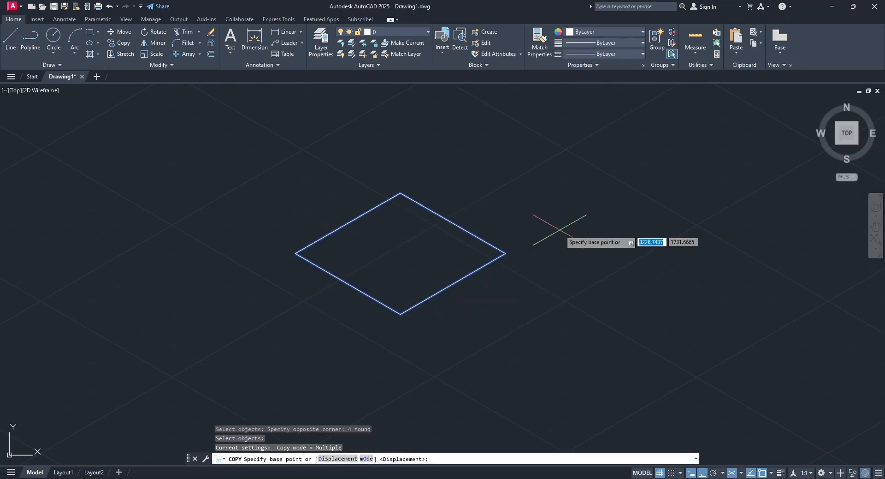
click(586, 206)
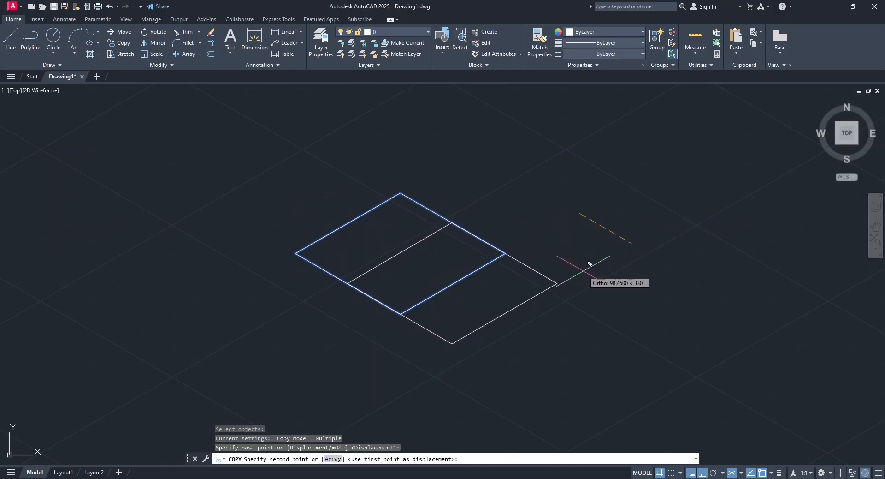
click(742, 474)
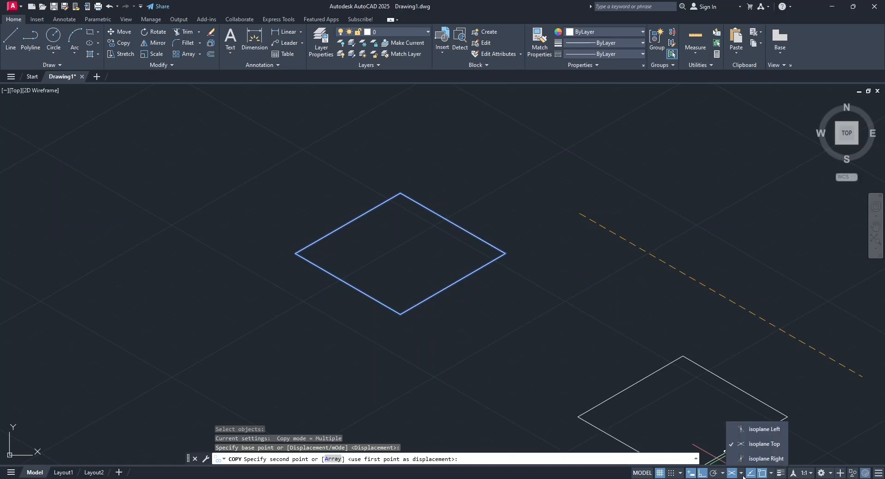
click(753, 428)
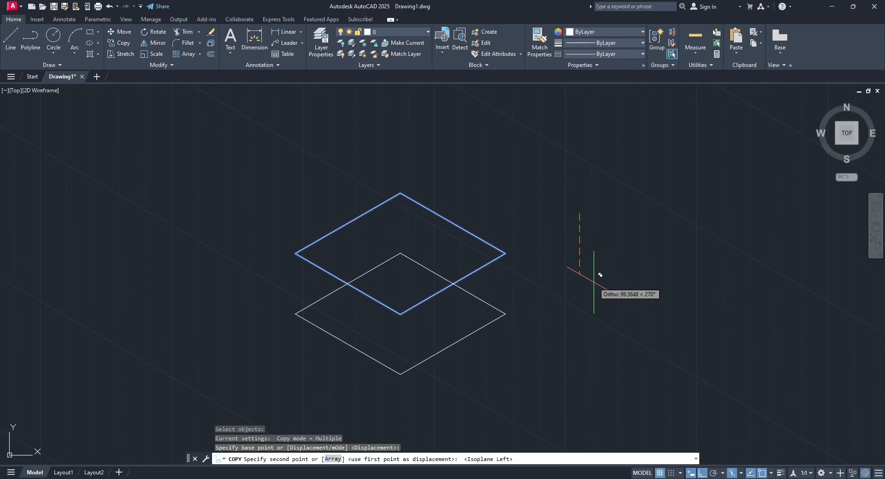
key(XF86MonBrightnessDown)
key(XF86MonBrightnessDown)
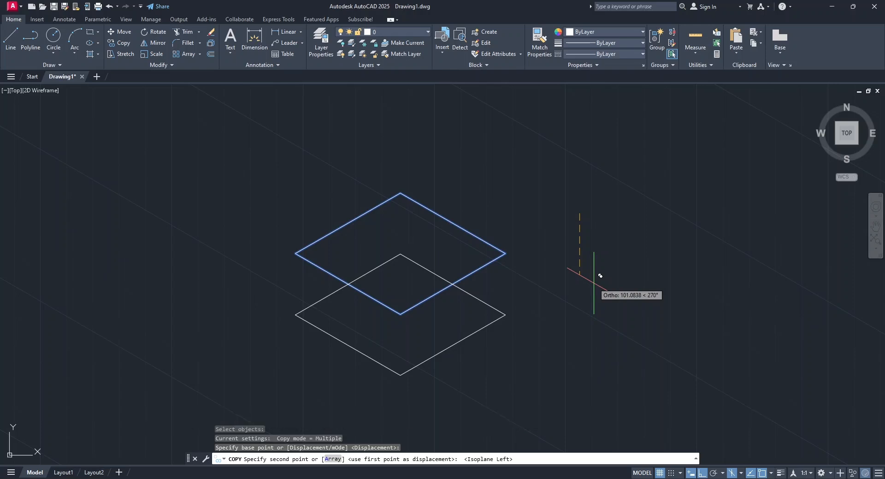
key(F5)
key(F5)
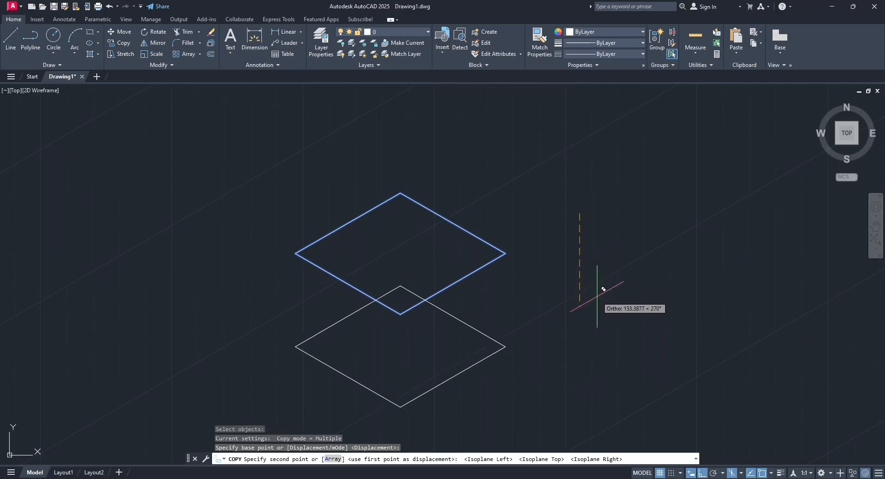
text(20)
key(Return)
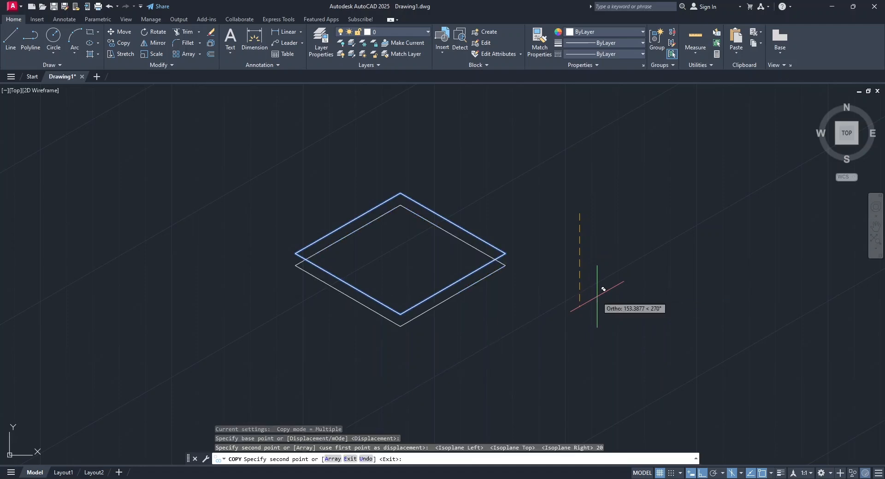
key(Return)
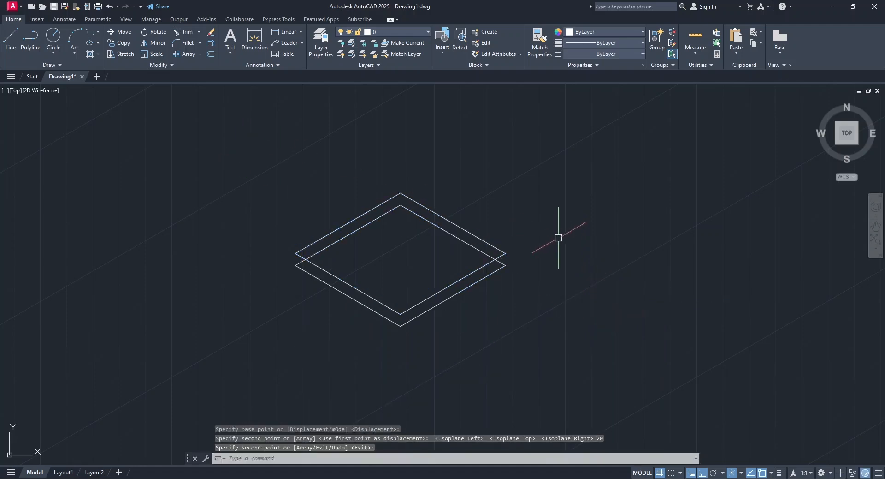
- Draw a vertical line joining the right corners of the upper and lower outlines
text(L)
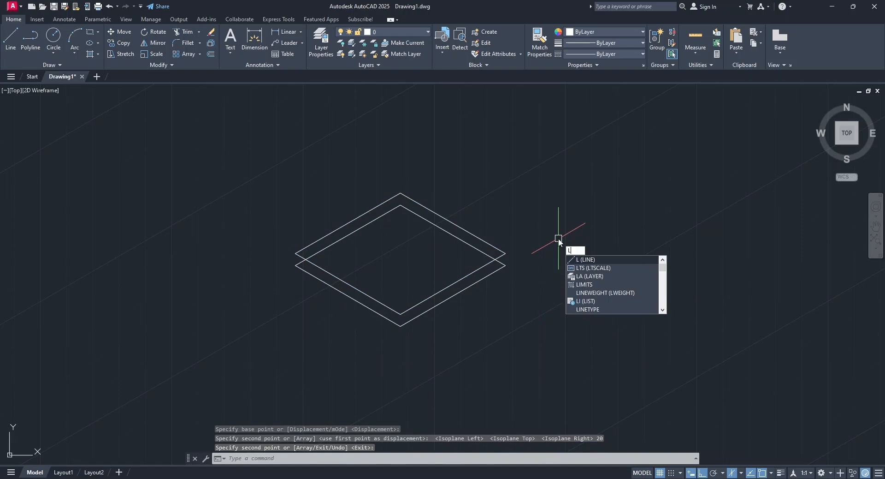
key(Return)
scroll(548, 304, up, 5)
click(497, 230)
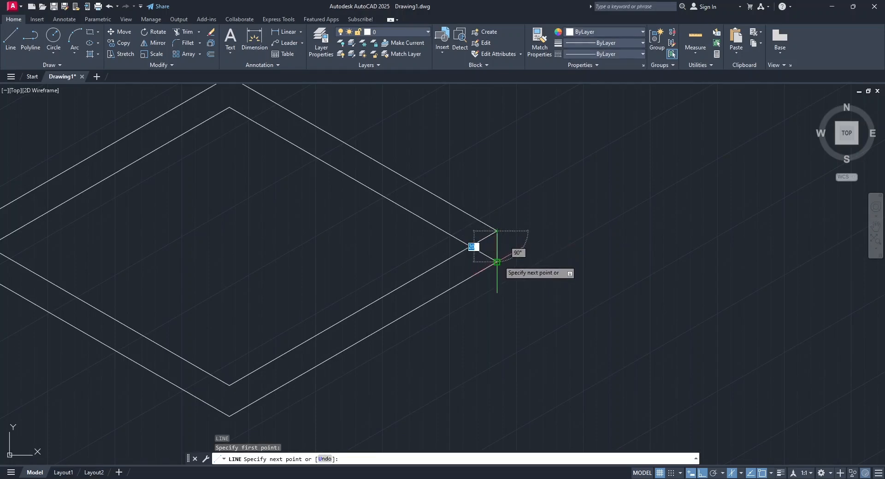
click(497, 262)
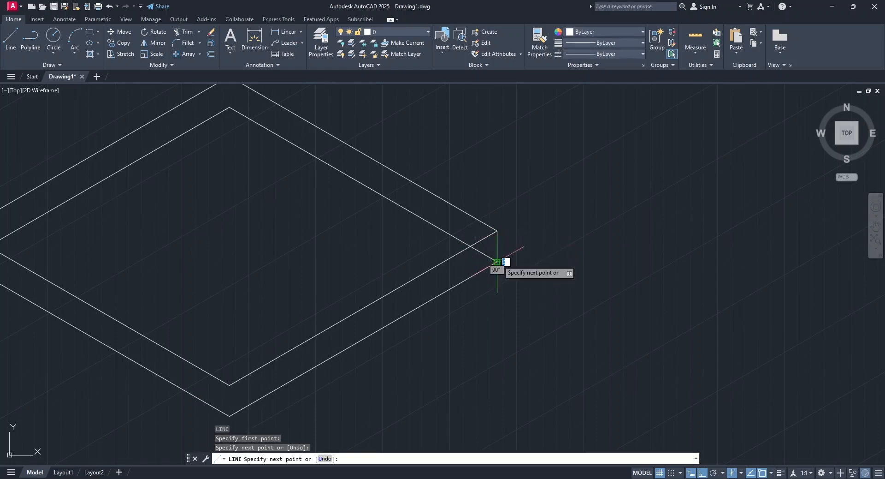
key(Return)
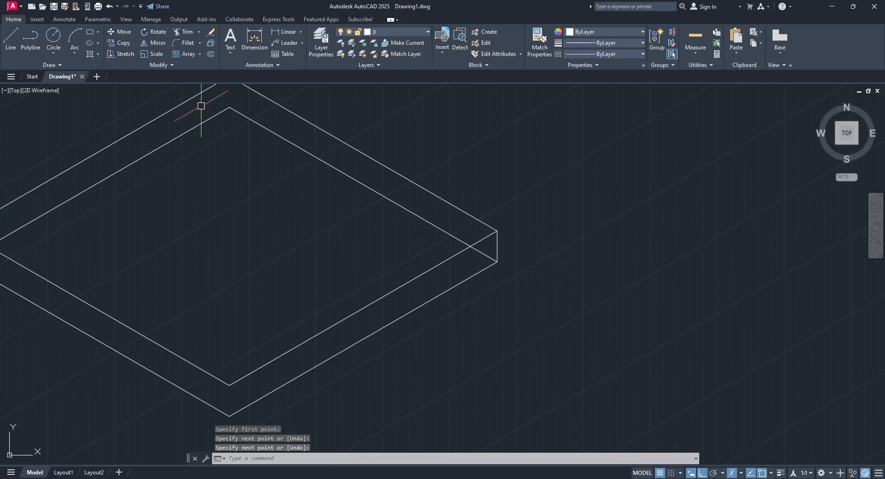
- Copy the vertical corner edge from its upper endpoint to the front and left corners of the upper outline
click(116, 41)
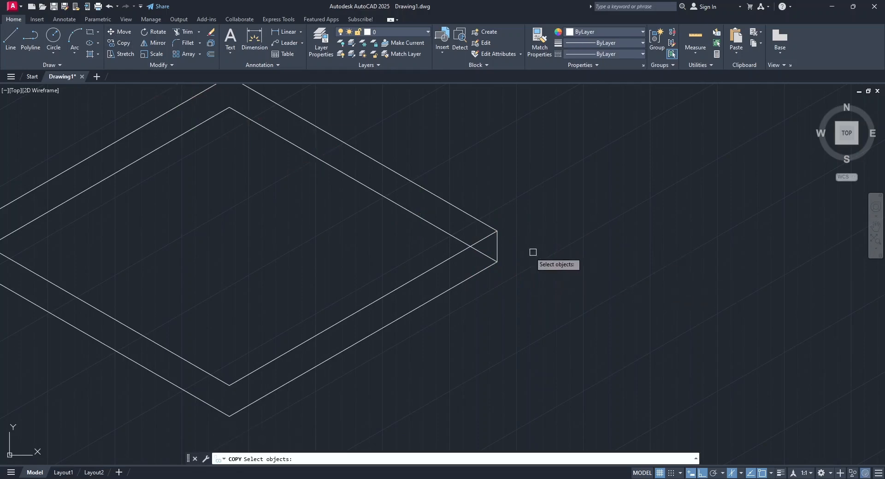
click(497, 245)
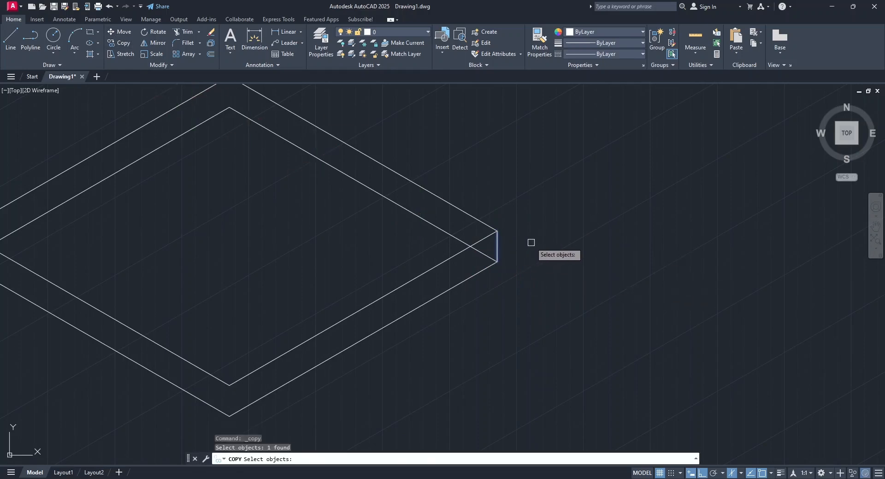
key(Return)
click(497, 231)
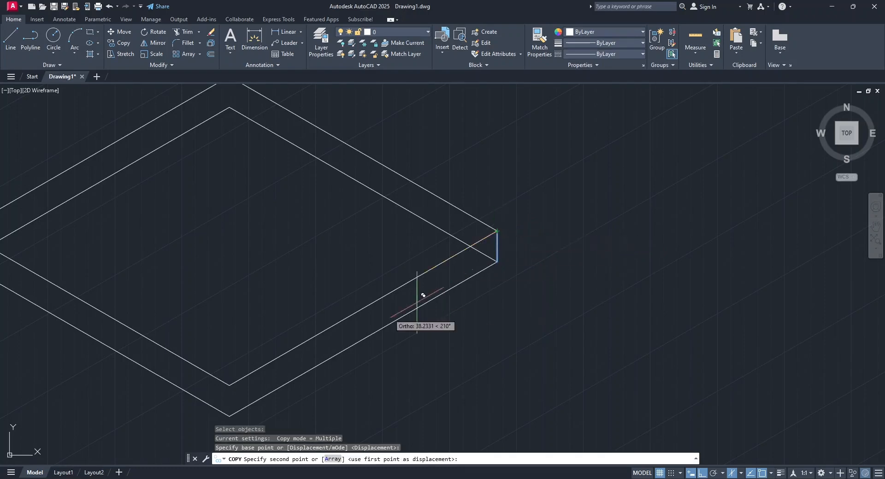
click(230, 383)
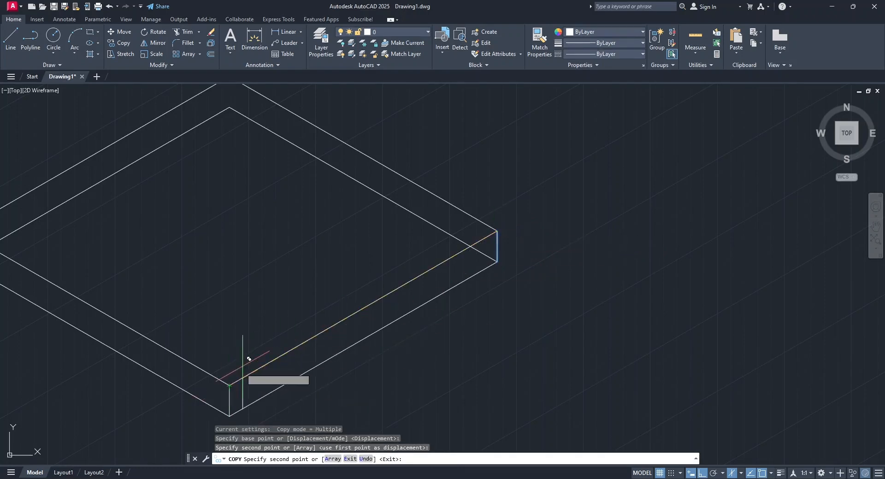
mouse_move(247, 359)
middle_down()
mouse_move(518, 310)
mouse_move(514, 300)
middle_up()
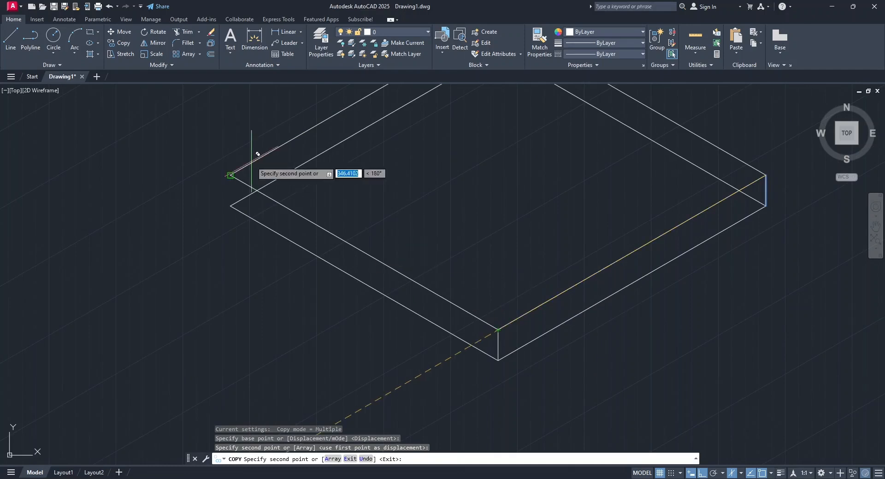
click(236, 168)
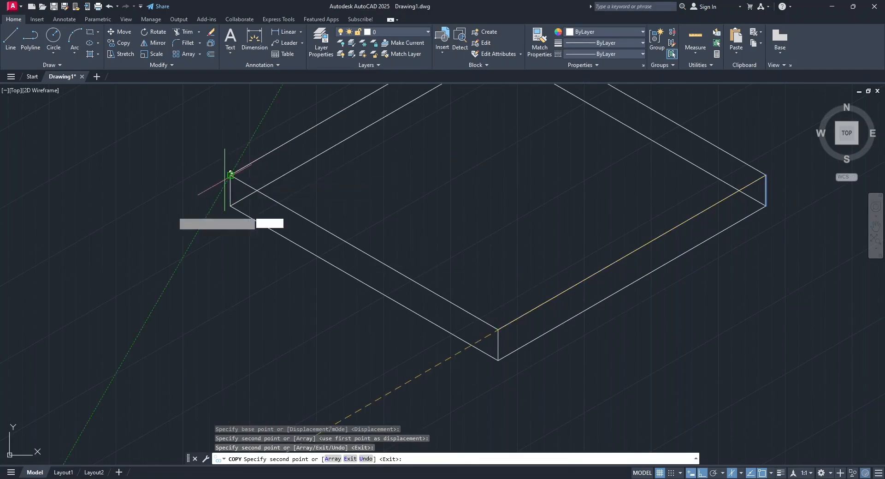
key(Escape)
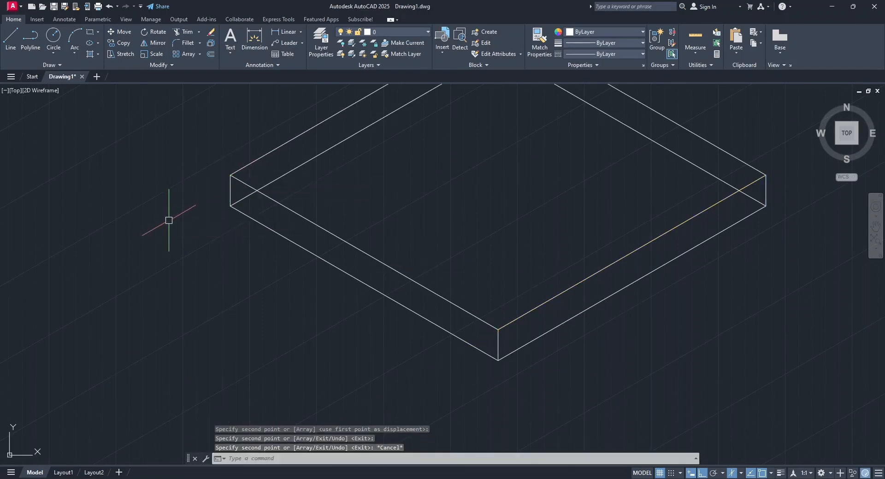
- Erase the two hidden rear edges of the slab's lower outline
scroll(341, 237, down, 2)
click(334, 224)
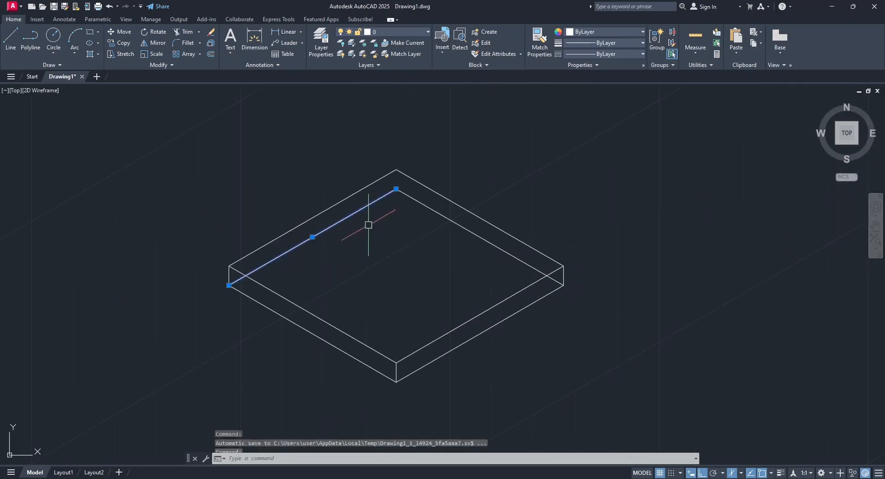
click(424, 207)
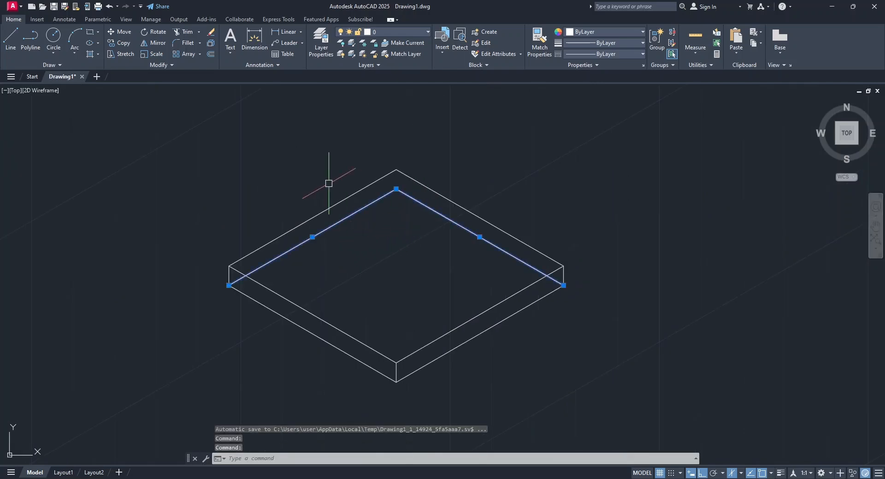
click(209, 32)
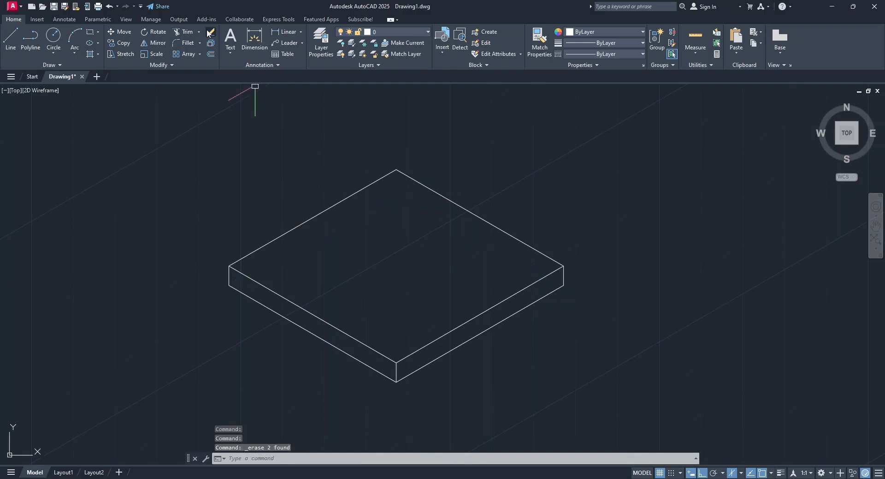
- Draw a 200-unit vertical line straight down from the slab's lower front corner as the leg's front edge
click(11, 36)
middle_drag(194, 376, 171, 228)
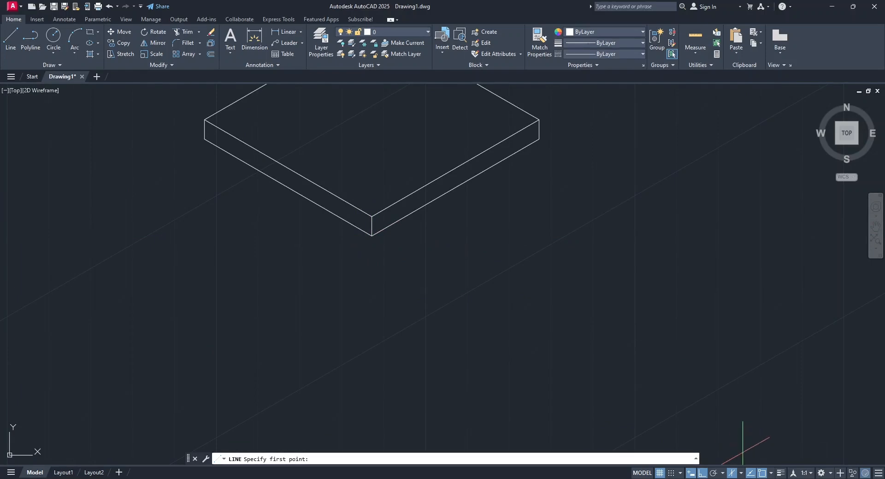
click(771, 473)
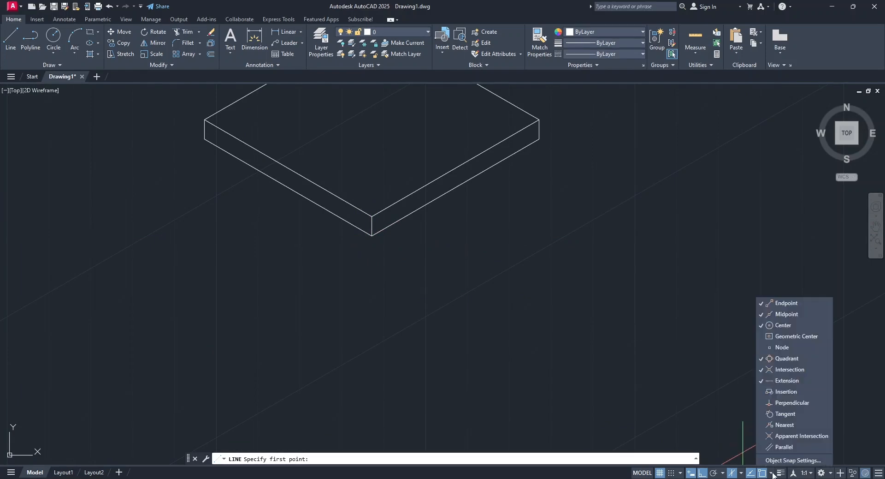
click(805, 302)
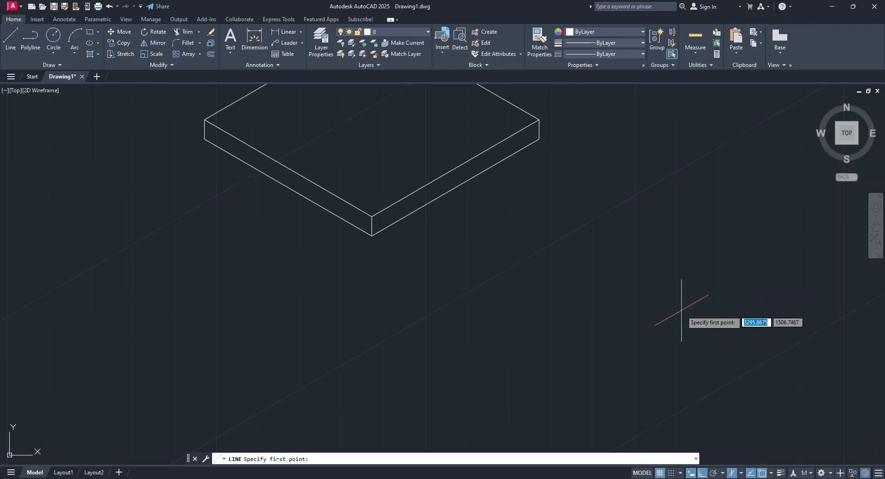
click(368, 233)
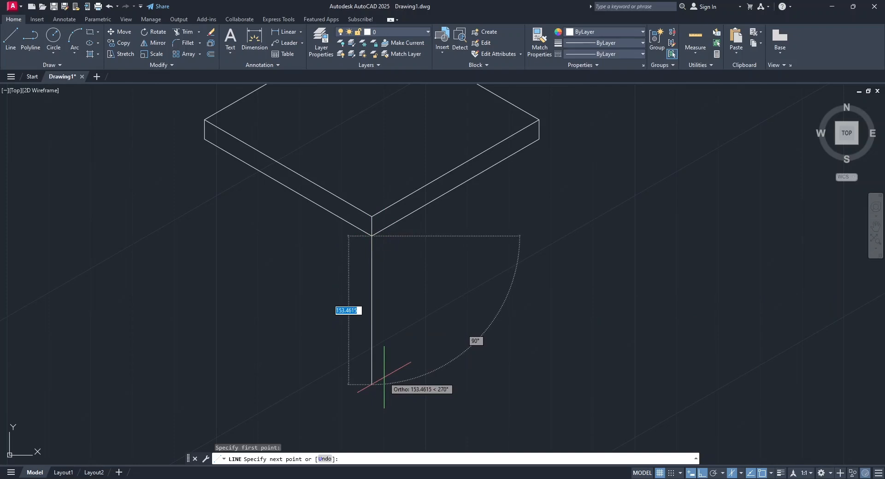
text(20)
key(Return)
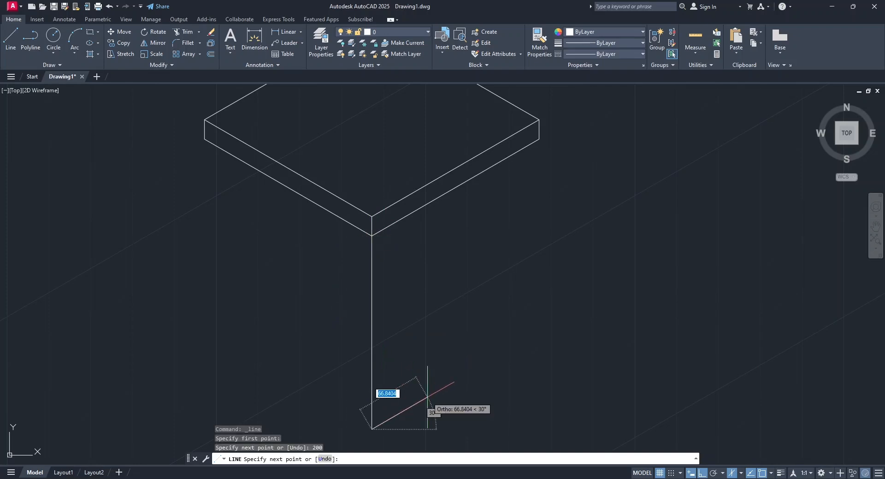
key(Return)
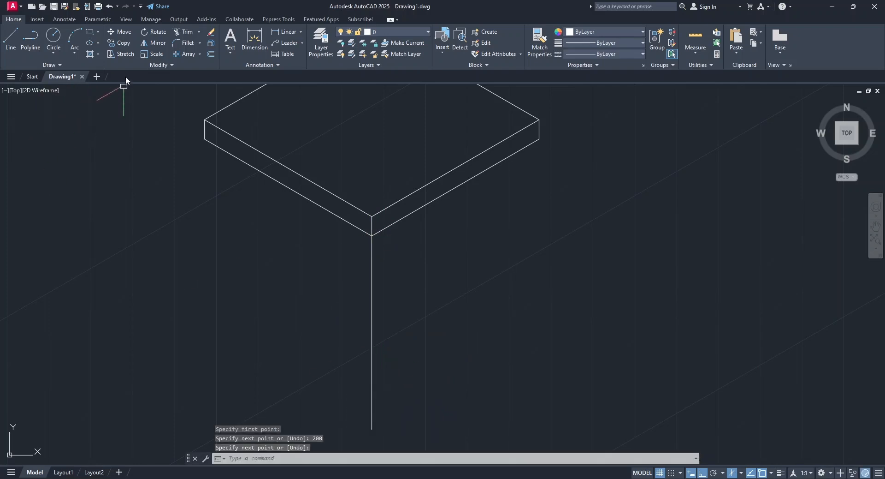
- Copy the vertical leg line 20 units from the slab's lower front corner along its lower right edge, using the right isoplane
click(120, 43)
click(369, 282)
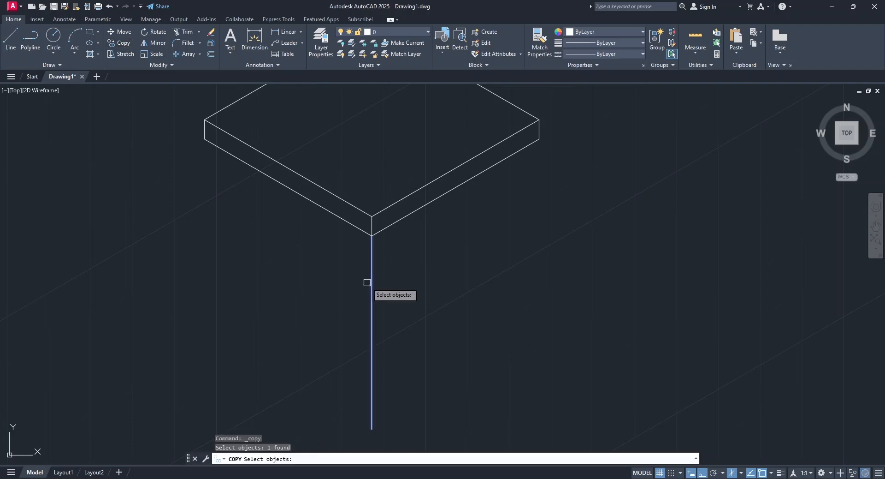
key(Return)
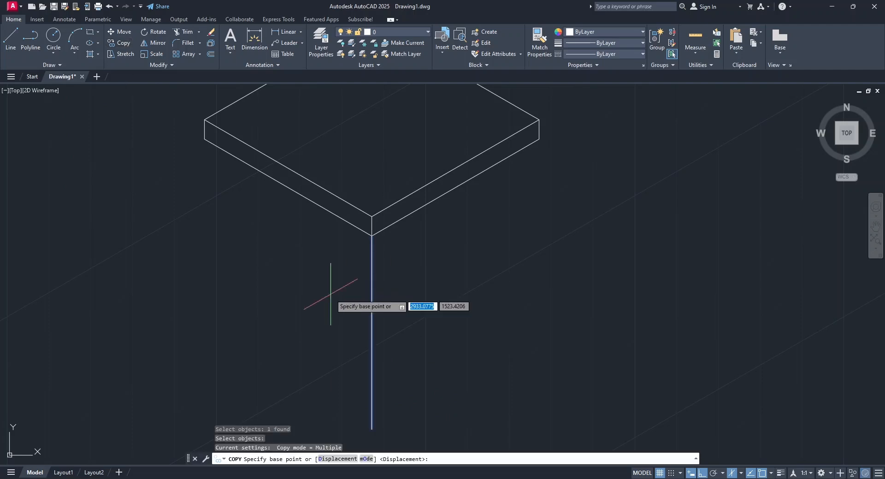
click(372, 236)
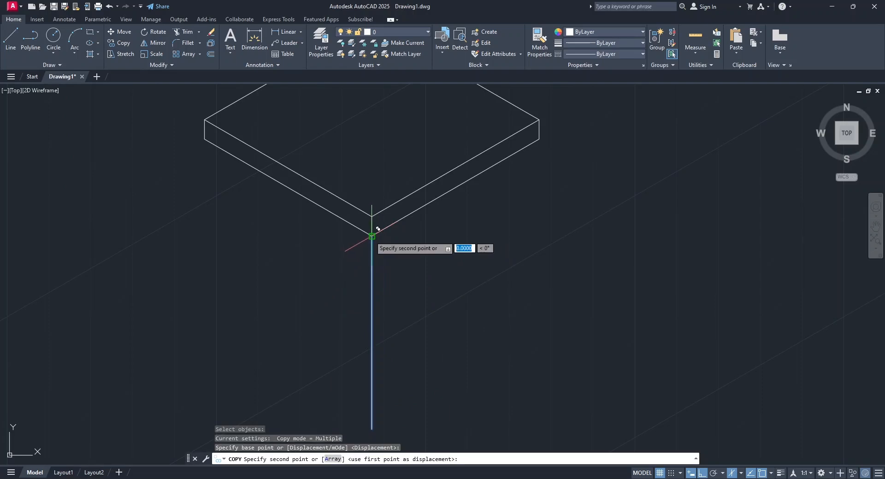
key(F5)
key(F5)
key(F5)
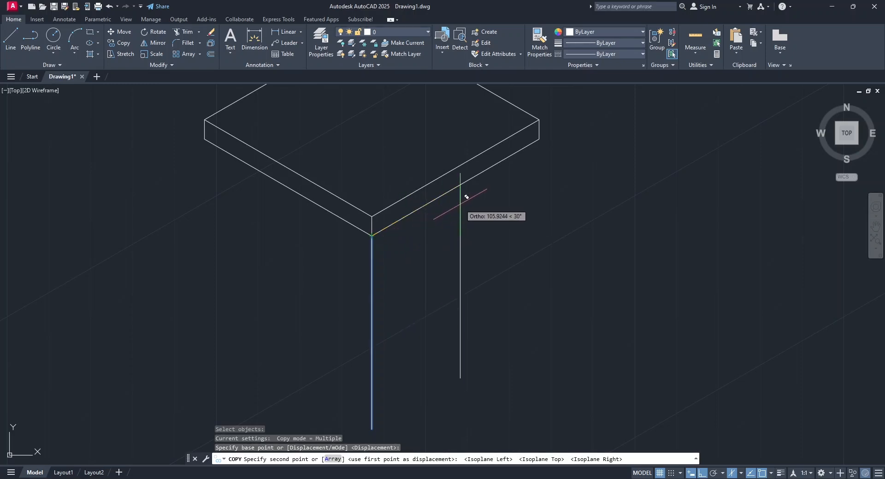
text(20)
key(Return)
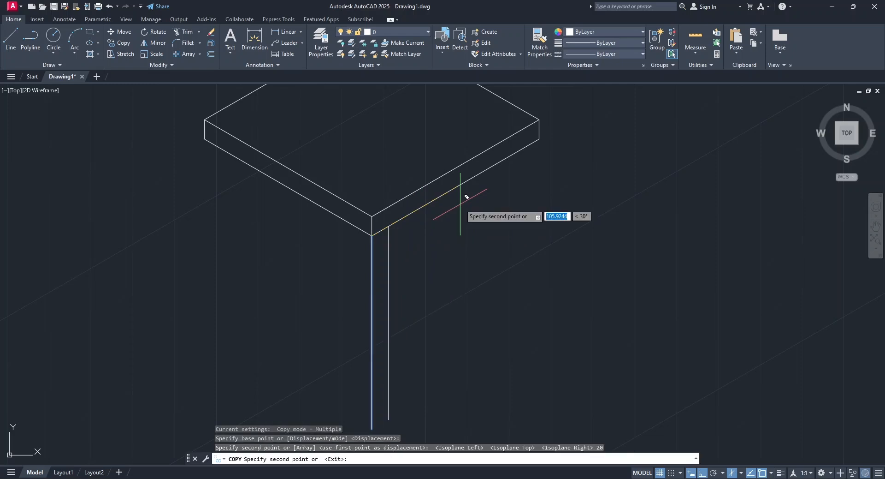
key(Return)
- Mirror the copied leg line about the leg's central vertical edge, keeping the source line
middle_drag(388, 293, 385, 249)
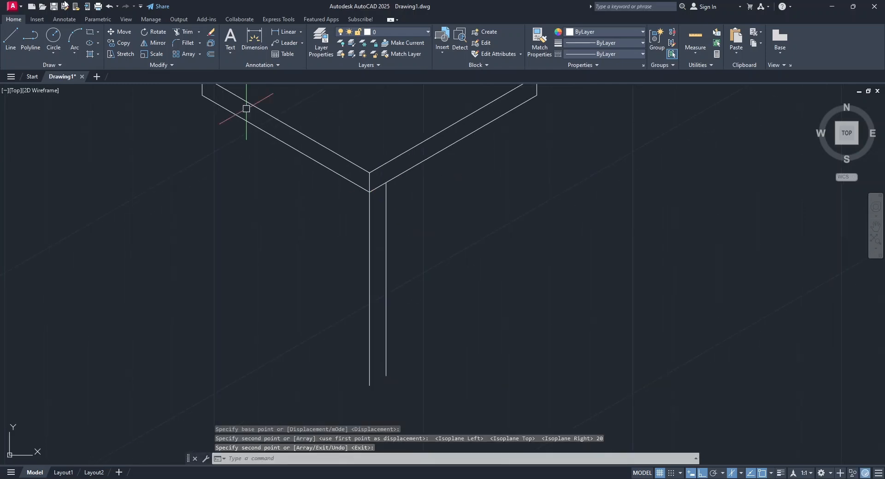
click(154, 46)
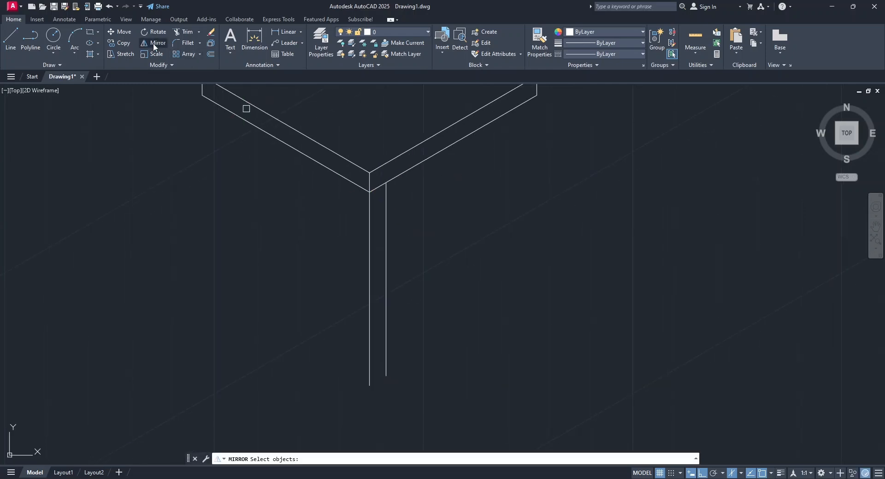
click(388, 256)
key(Return)
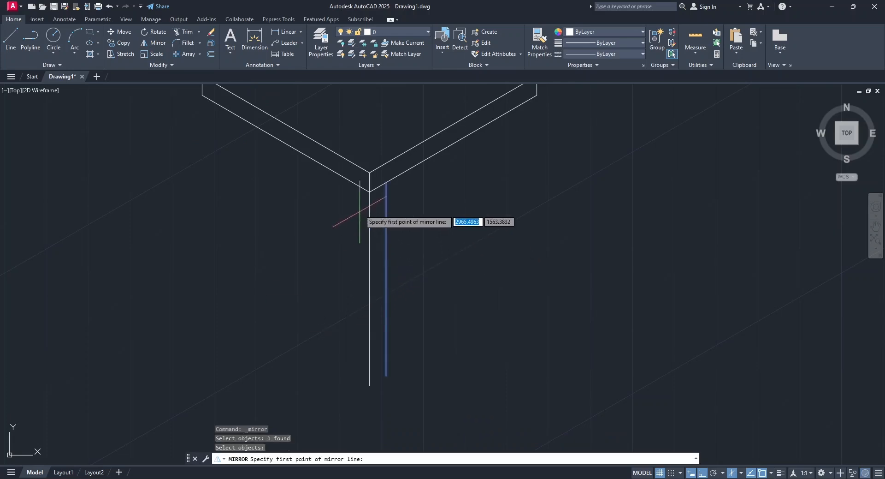
click(369, 192)
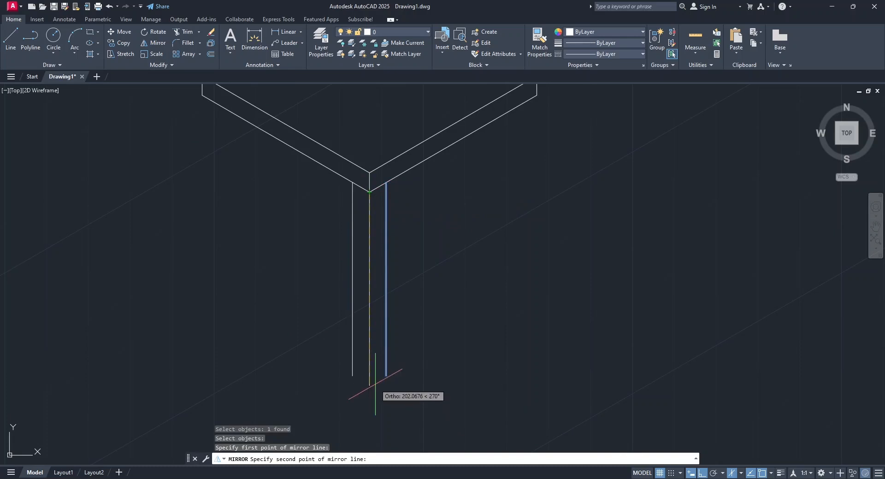
click(370, 385)
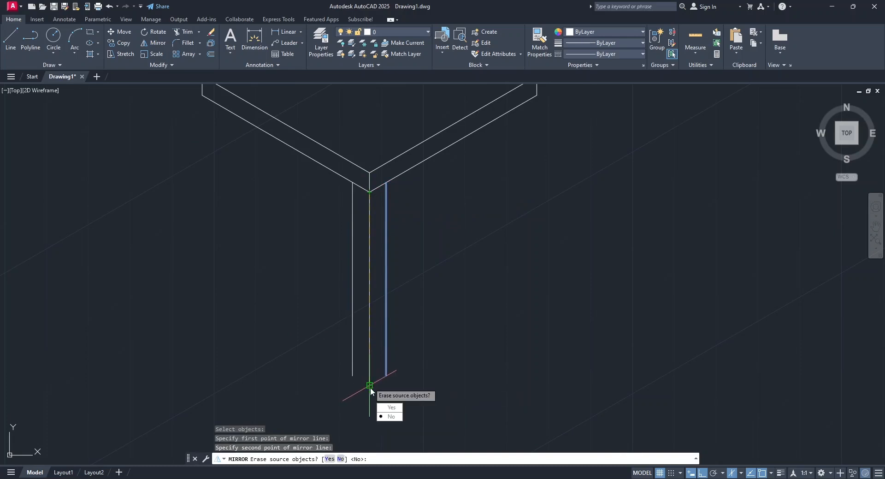
click(383, 416)
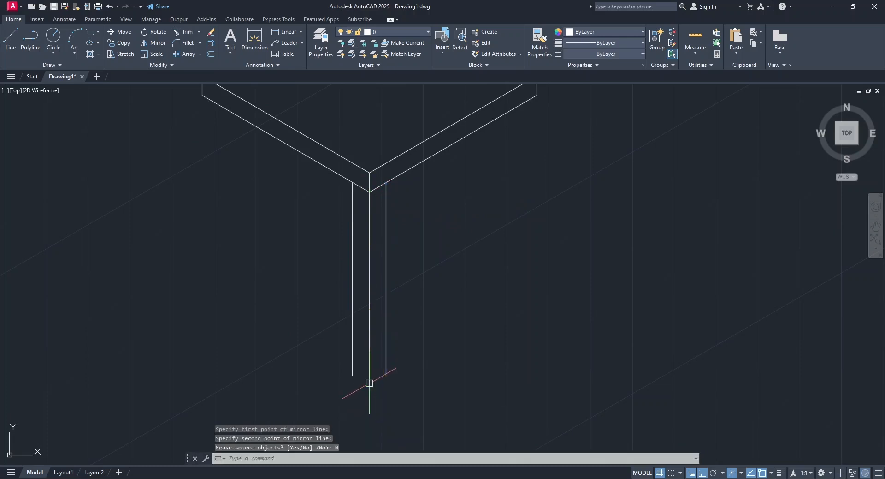
- Close the leg's foot with two lines joining the lower endpoints of its left, middle and right vertical edges
click(6, 46)
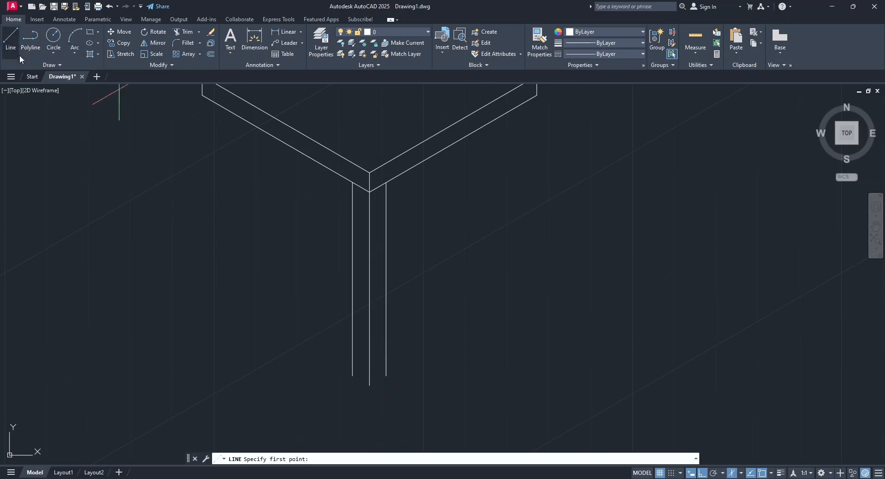
click(353, 375)
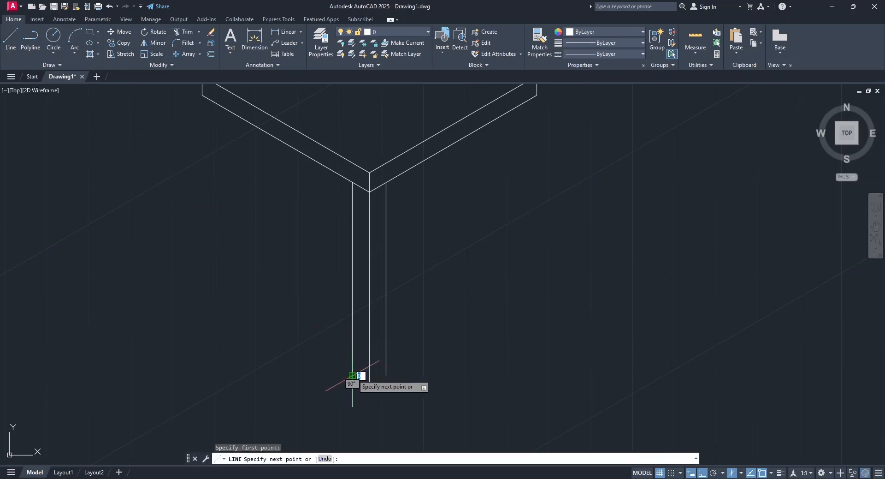
click(369, 383)
click(387, 375)
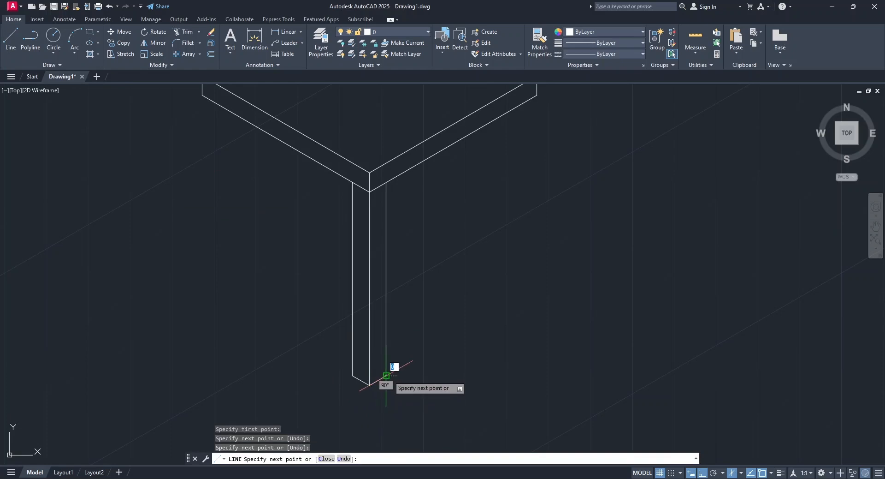
key(Return)
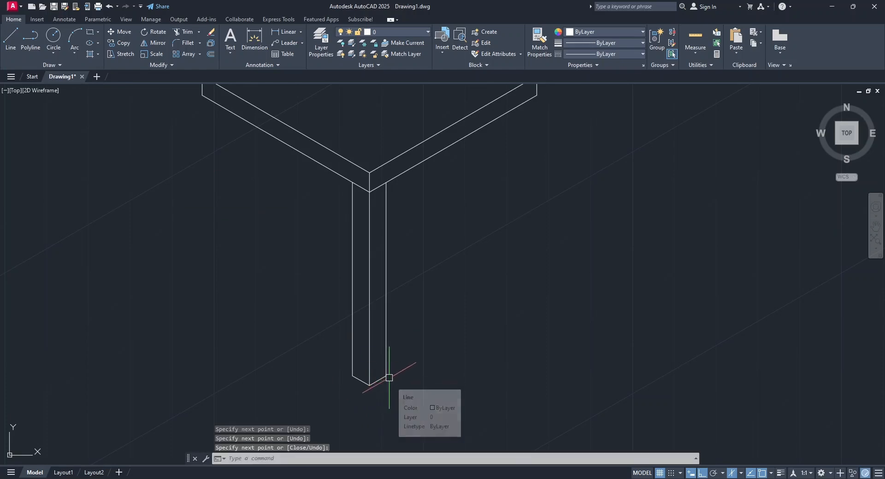
- Copy the whole front leg from its upper right endpoint to the slab's lower right corner
click(414, 396)
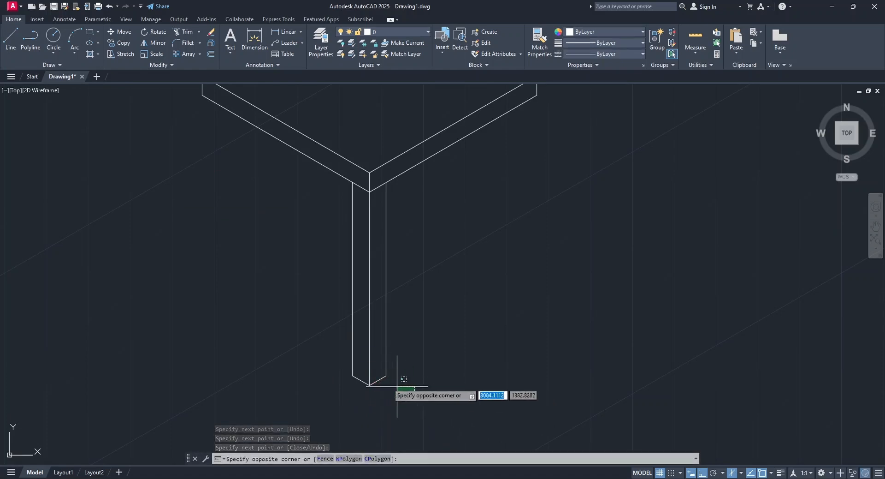
click(304, 345)
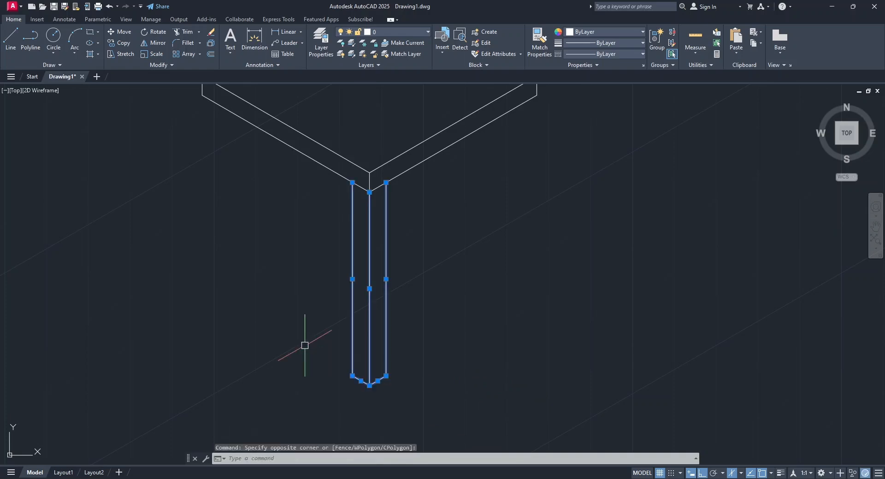
click(130, 43)
click(387, 183)
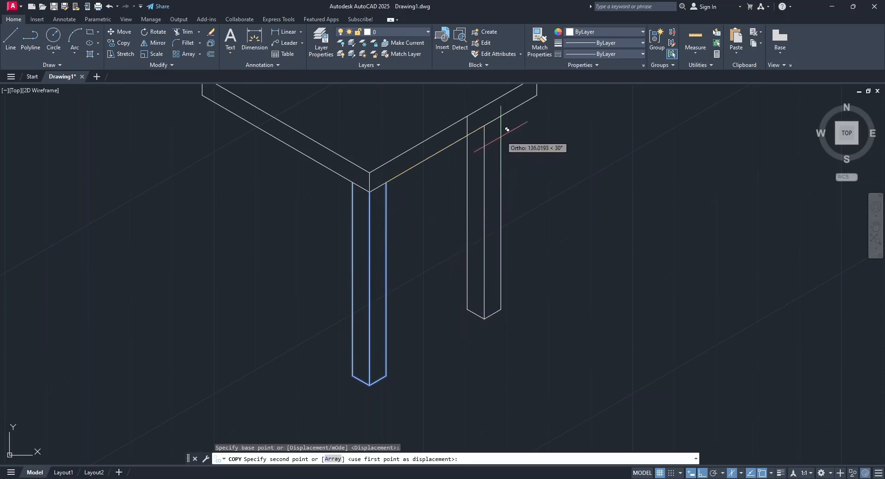
middle_drag(534, 93, 476, 220)
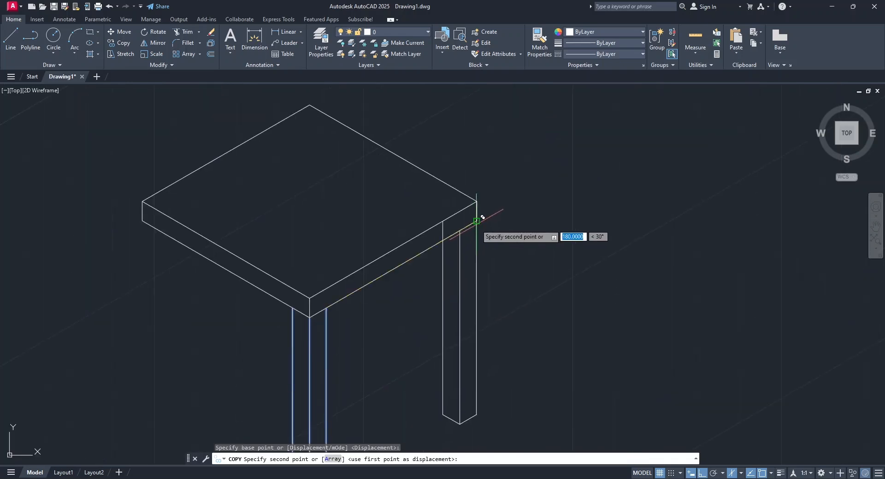
click(482, 217)
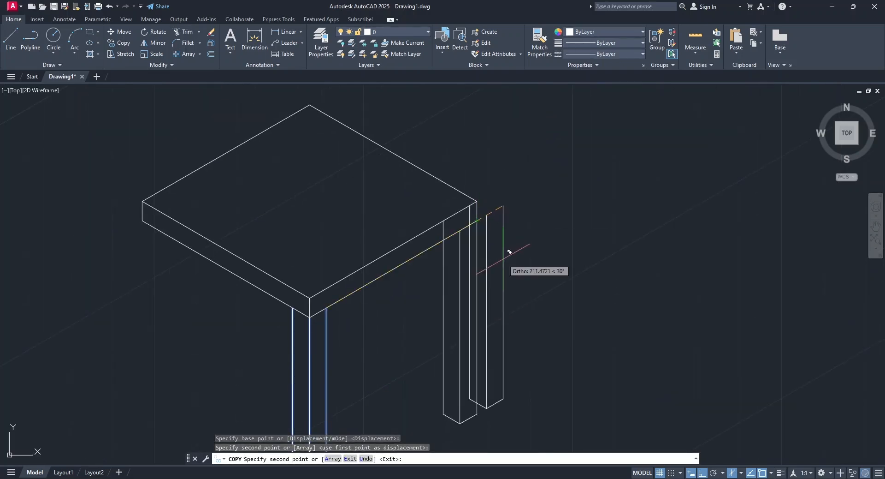
key(Return)
- Copy the front leg's two foot lines using the slab's lower front corner as base point and its lower left corner as destination
middle_drag(451, 313, 486, 160)
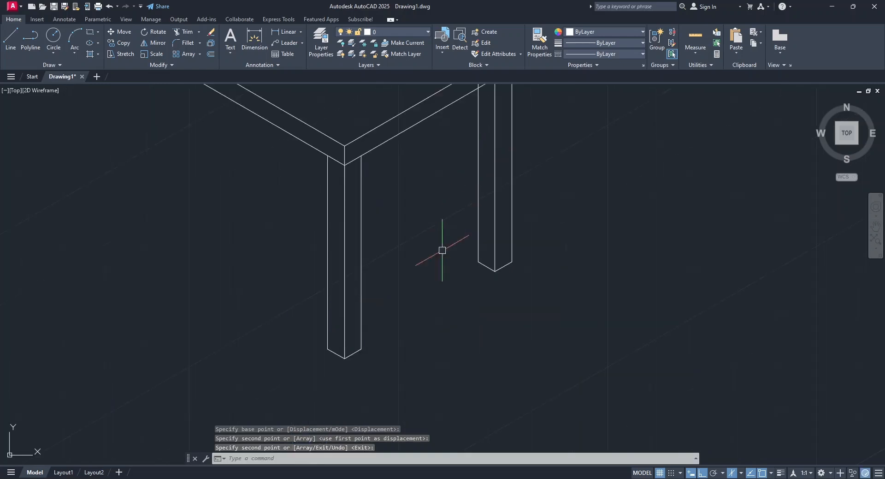
scroll(336, 366, up, 4)
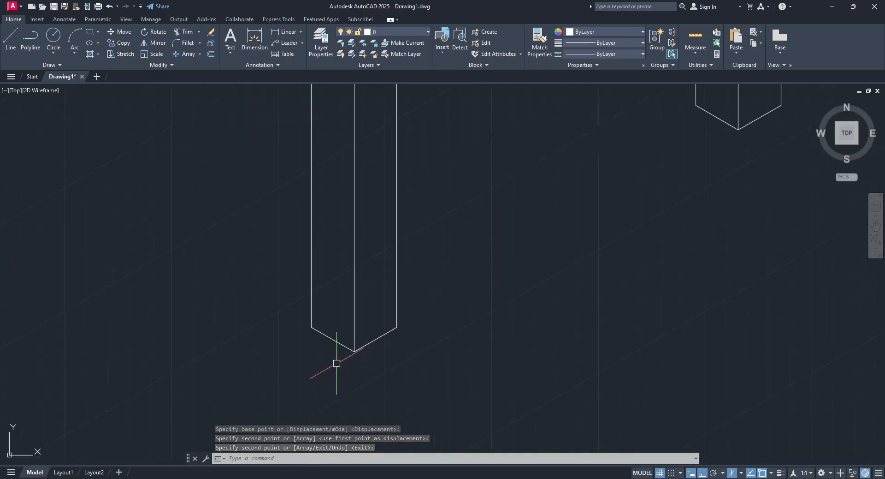
click(355, 349)
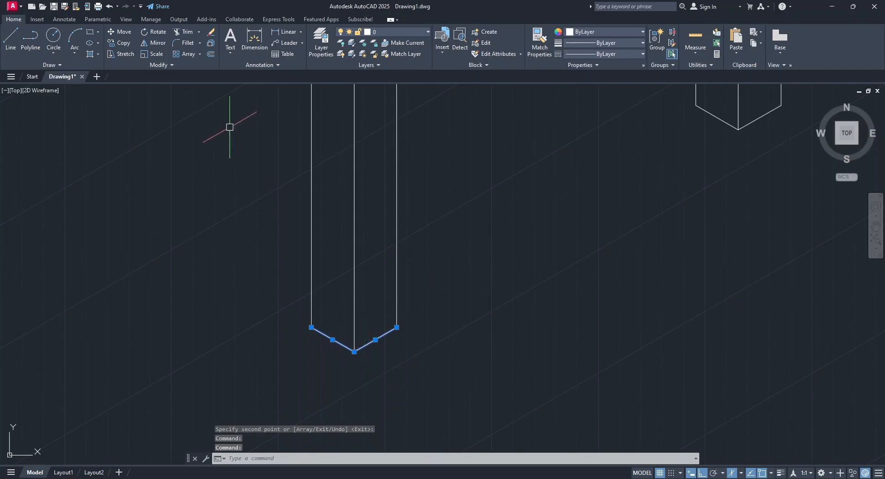
click(115, 42)
scroll(199, 138, down, 6)
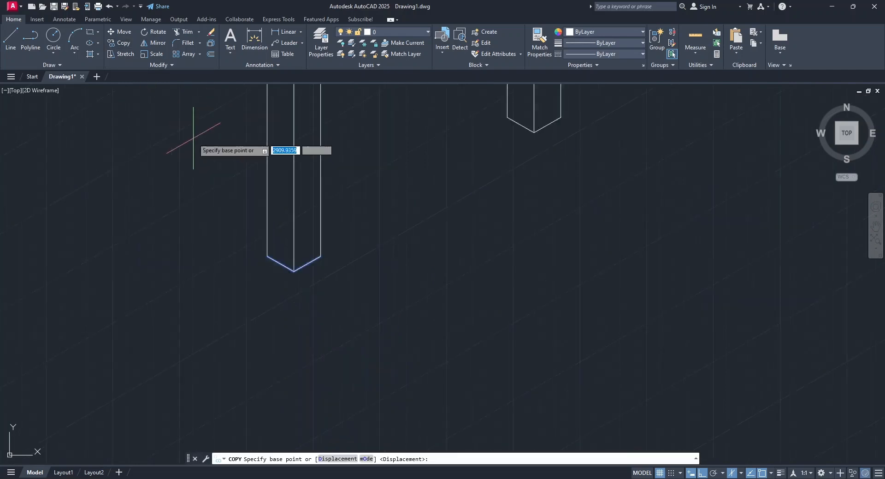
mouse_move(221, 124)
middle_down()
mouse_move(297, 332)
mouse_move(316, 326)
middle_up()
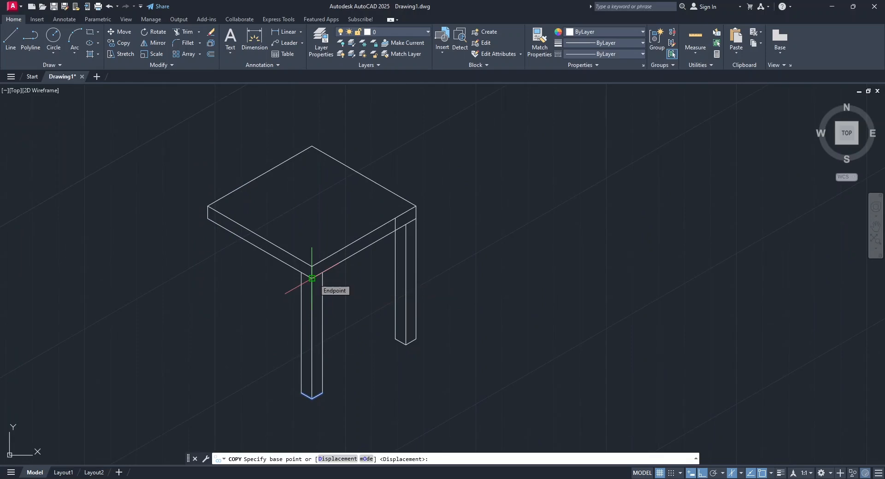
click(313, 278)
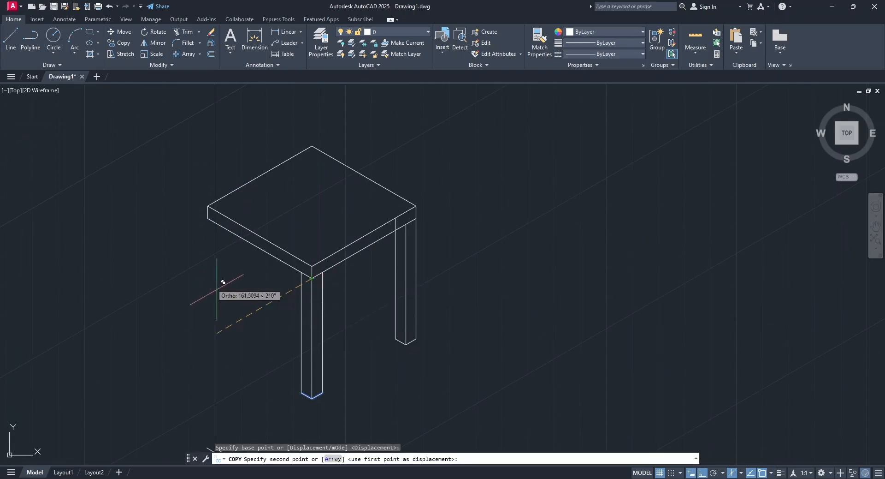
click(210, 228)
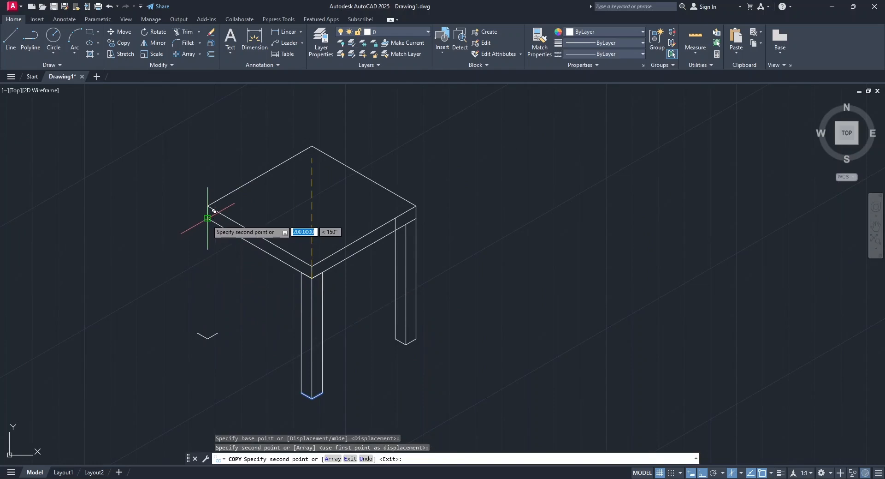
key(Return)
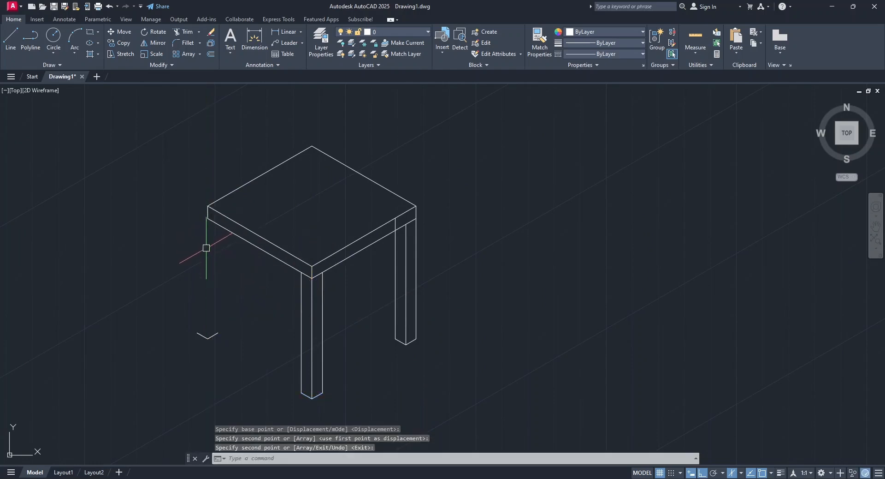
- Draw a 400-unit vertical line upward from the left endpoint of the copied foot lines
click(5, 37)
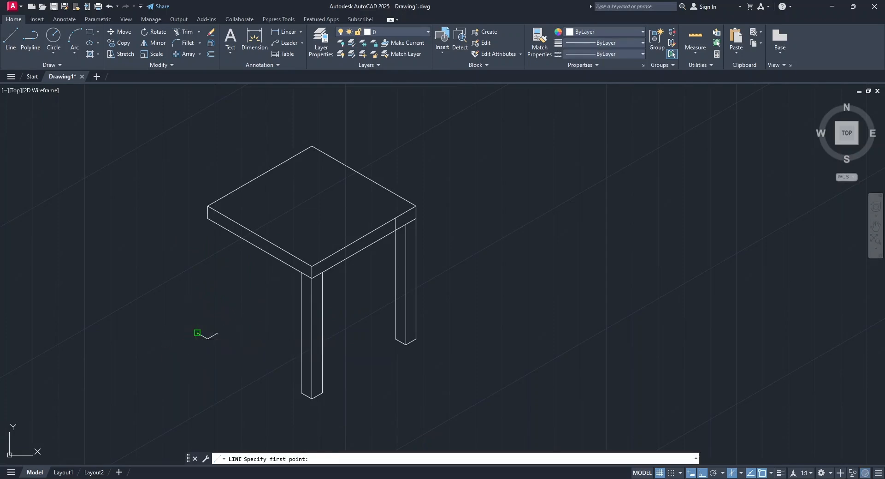
click(198, 333)
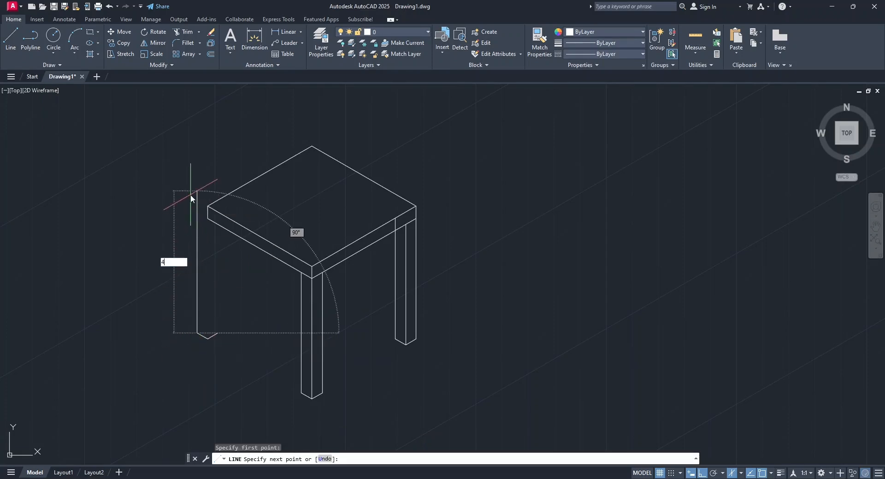
text(400)
key(Return)
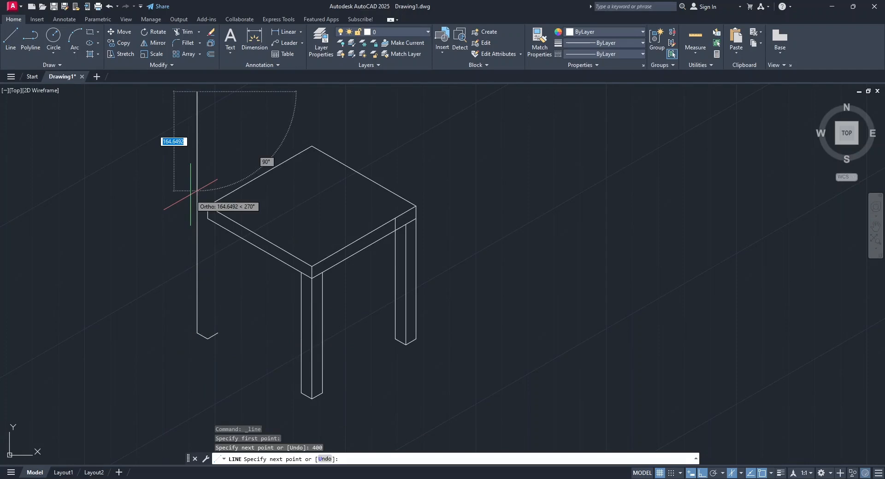
key(Return)
- Copy the 400-unit vertical line from its lower endpoint to the middle and right endpoints of the foot lines
middle_drag(209, 301, 251, 311)
click(123, 49)
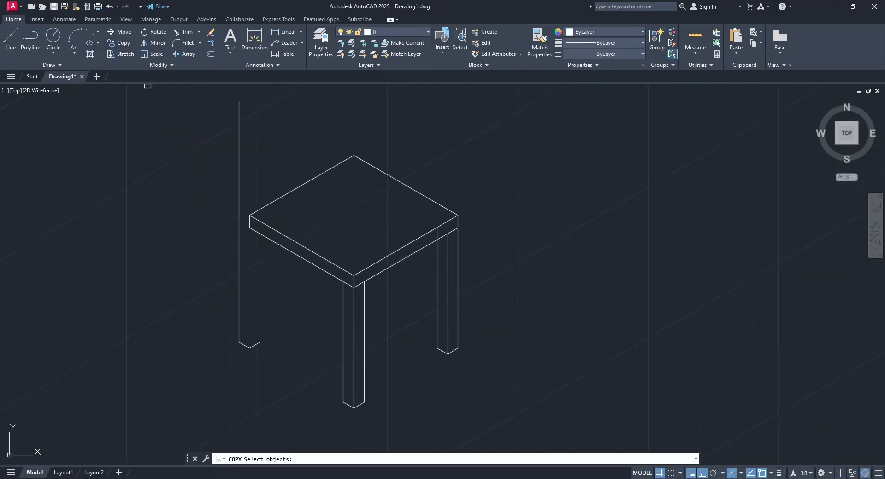
click(249, 273)
click(242, 277)
click(240, 277)
key(Return)
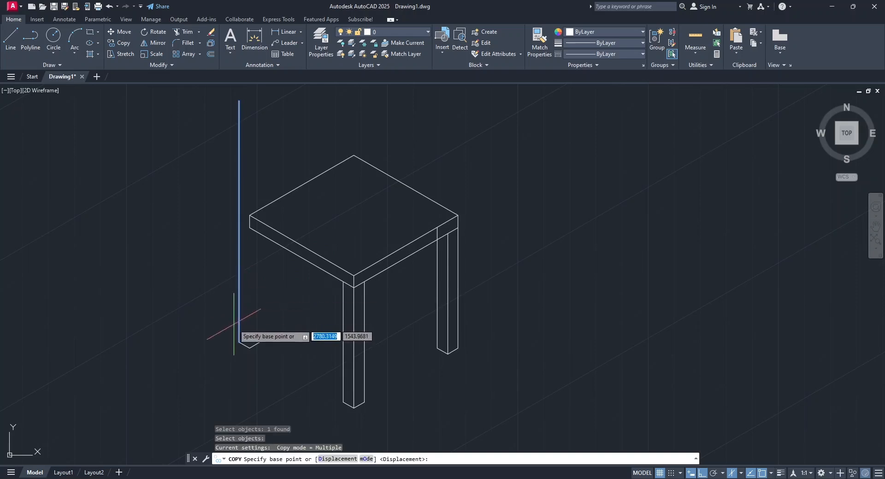
scroll(239, 342, up, 8)
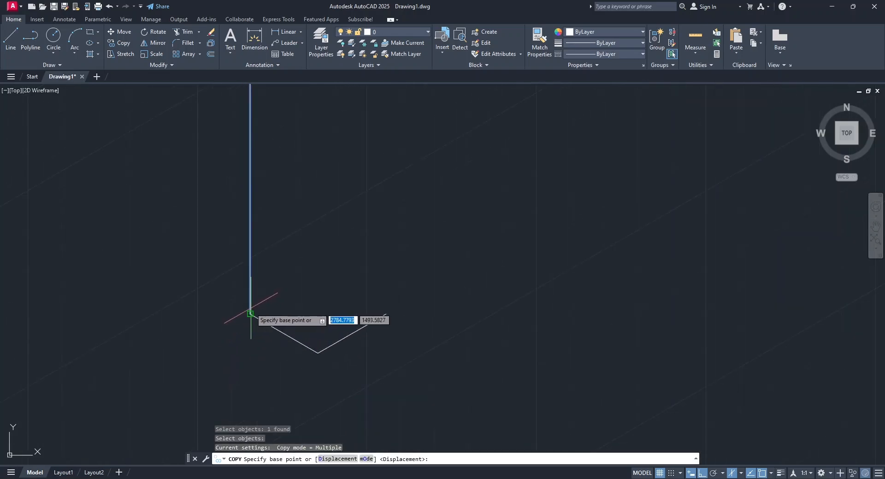
click(251, 314)
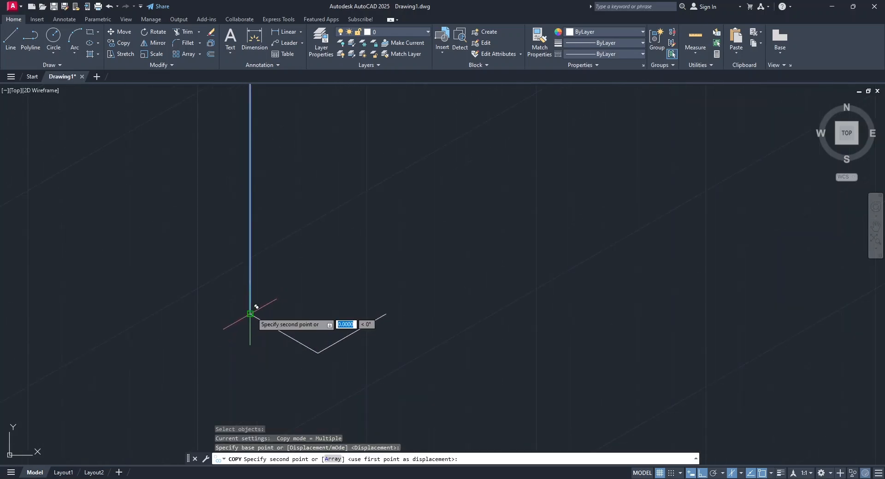
click(321, 350)
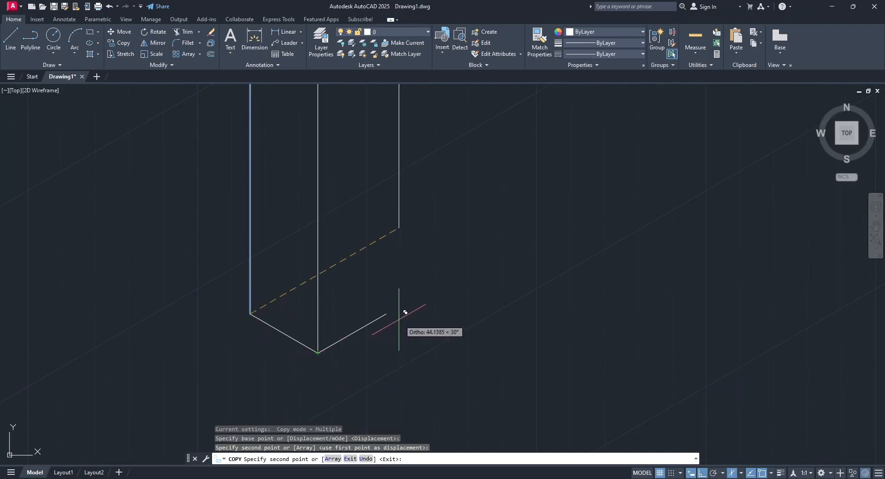
click(387, 312)
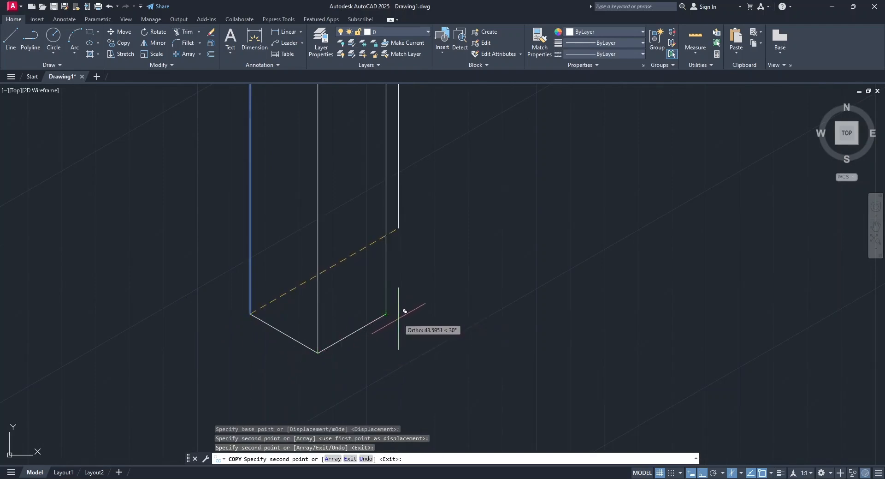
key(Return)
scroll(400, 320, down, 2)
scroll(399, 320, down, 5)
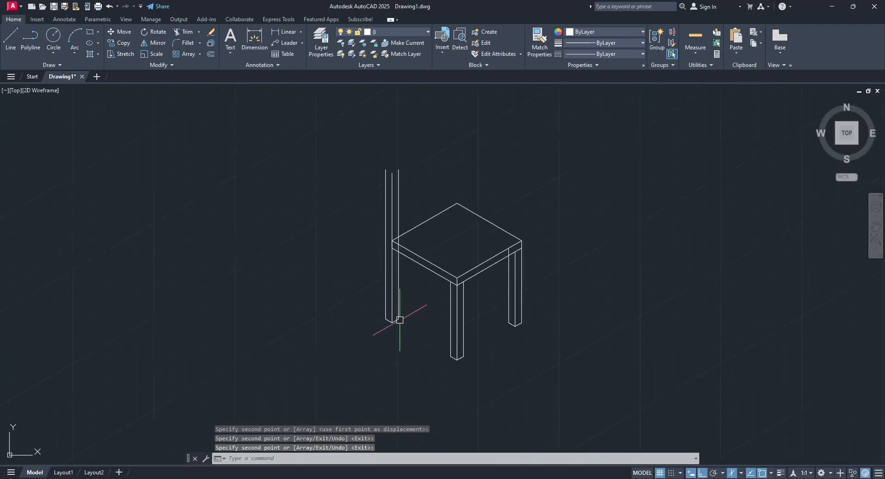
- Copy the whole tall left leg from the intersection of its right edge with the slab's upper left edge to the slab's back corner
scroll(406, 324, up, 2)
scroll(427, 310, up, 2)
middle_drag(427, 310, 407, 372)
scroll(407, 371, down, 2)
click(389, 385)
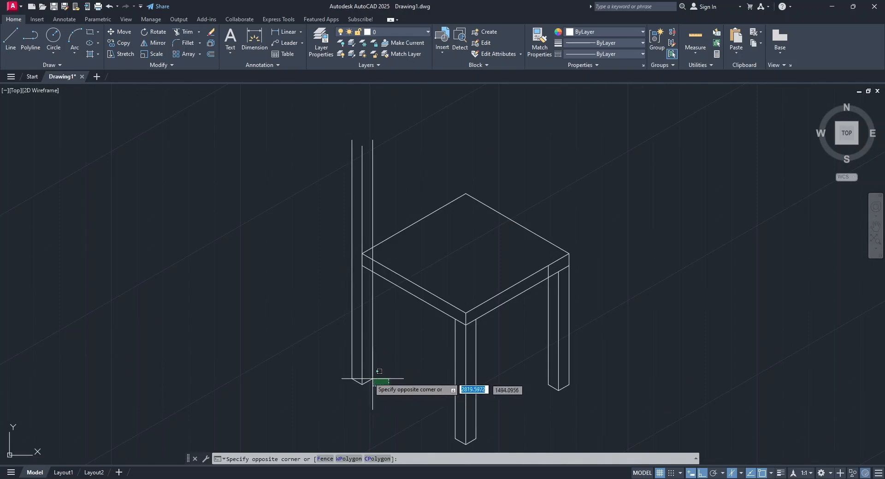
click(313, 354)
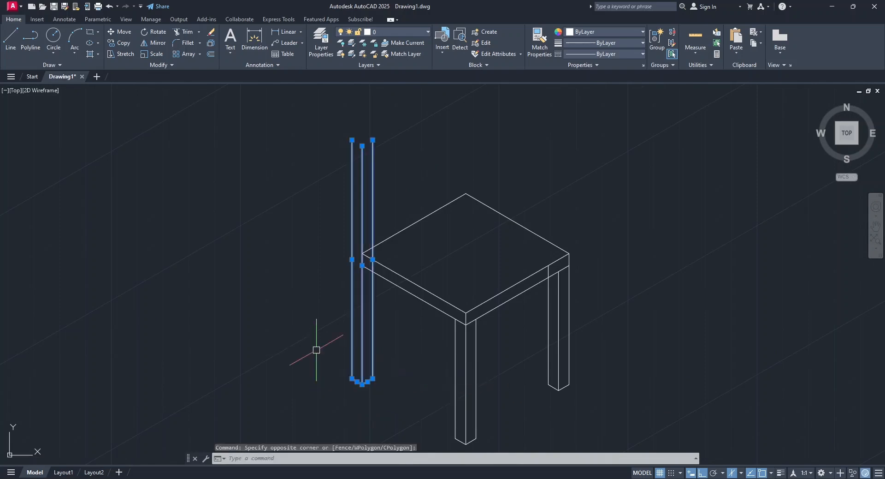
click(124, 43)
scroll(388, 253, up, 5)
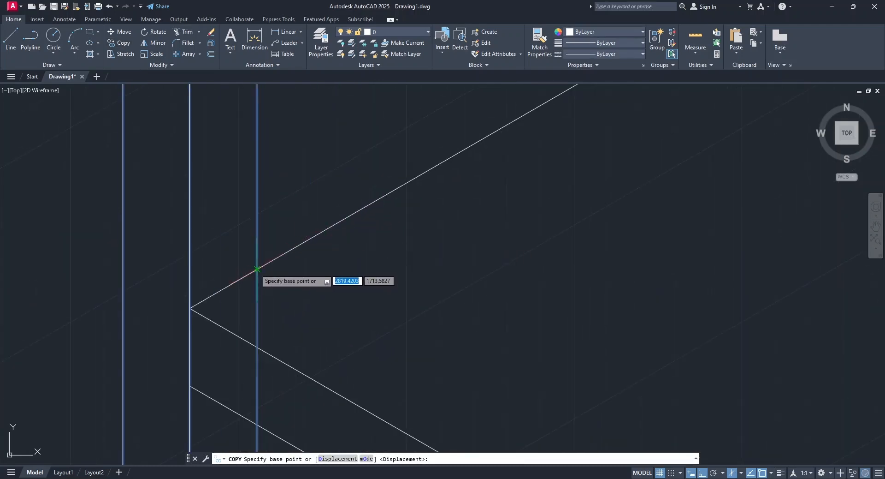
click(256, 269)
scroll(263, 261, down, 5)
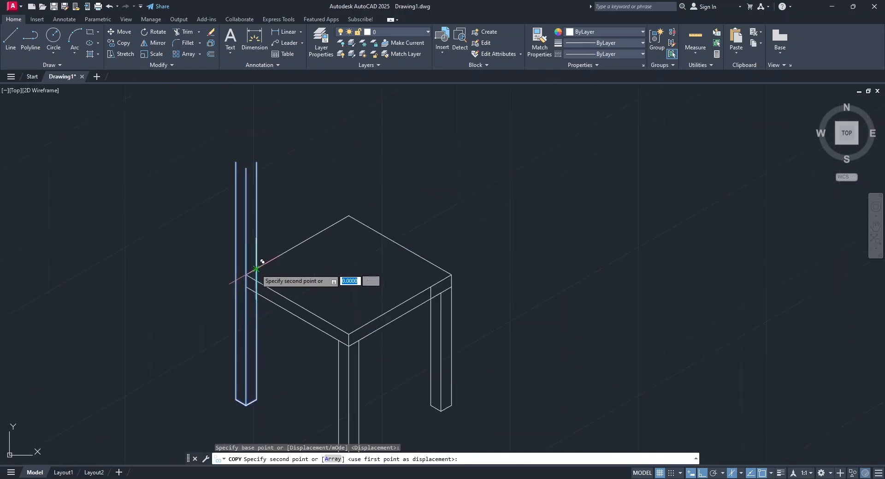
scroll(323, 249, up, 7)
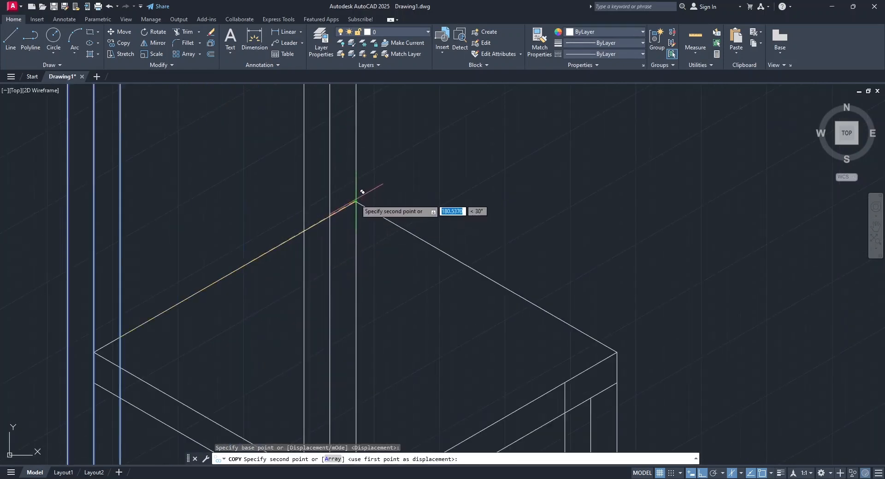
click(355, 201)
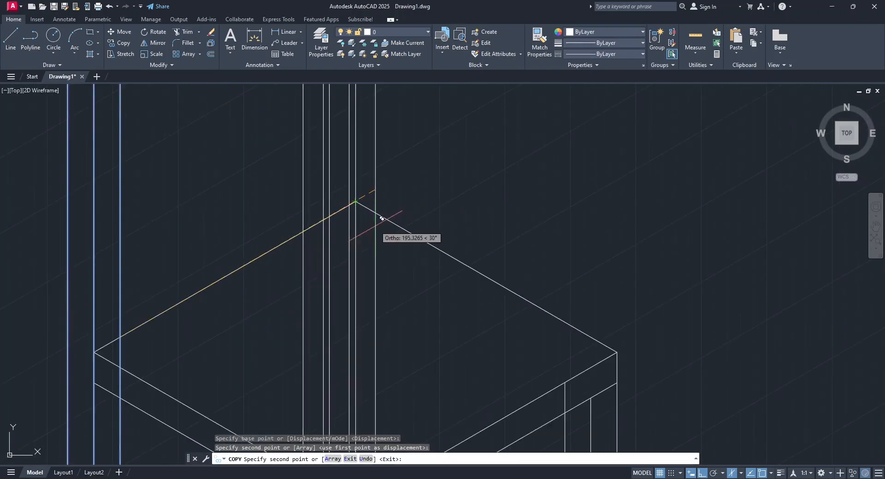
key(Return)
scroll(377, 227, down, 4)
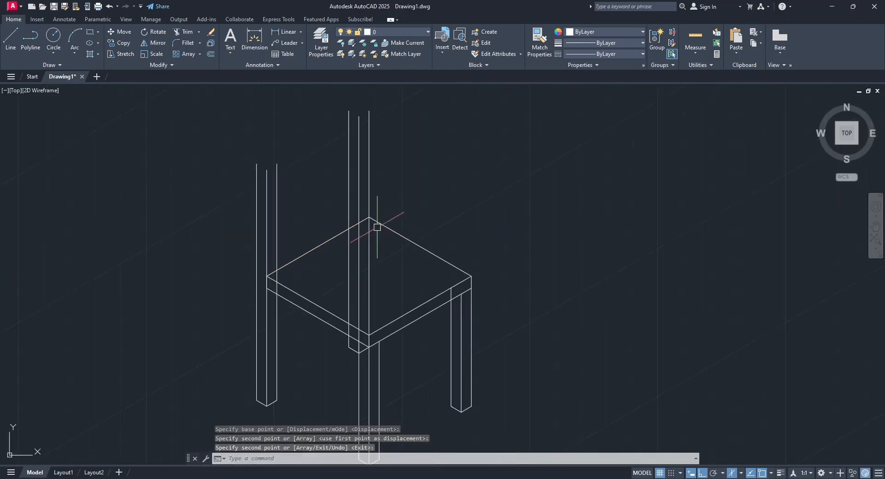
- Copy the tall left leg's two foot lines from their middle vertex to the upper endpoint of the leg's central edge
mouse_move(381, 248)
middle_down()
mouse_move(438, 299)
mouse_move(481, 166)
middle_up()
scroll(376, 325, up, 5)
click(346, 276)
click(315, 282)
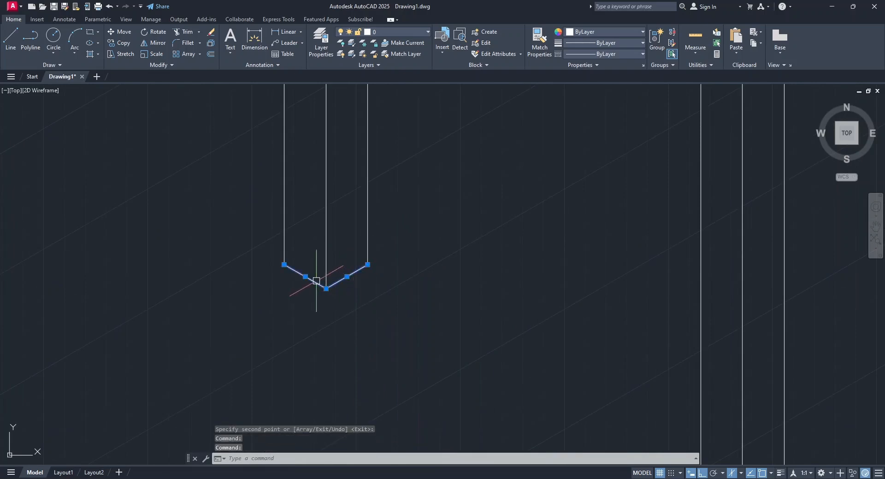
click(124, 43)
click(326, 288)
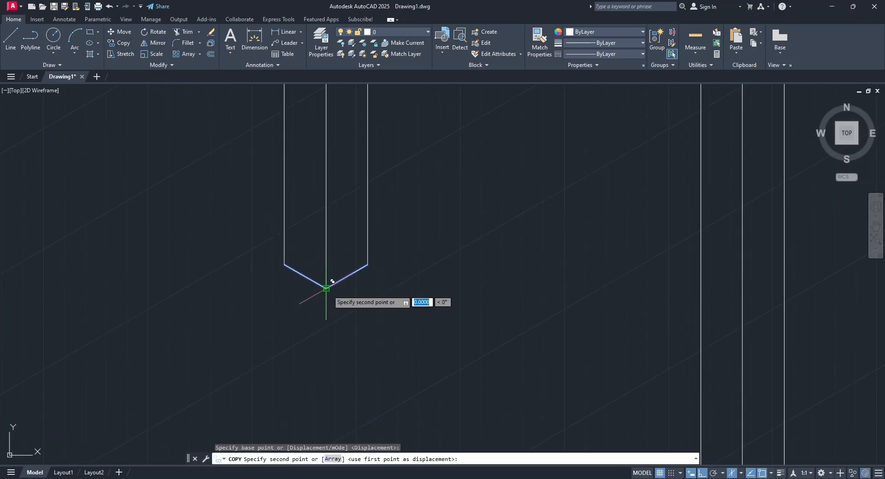
scroll(333, 281, down, 5)
scroll(328, 133, up, 6)
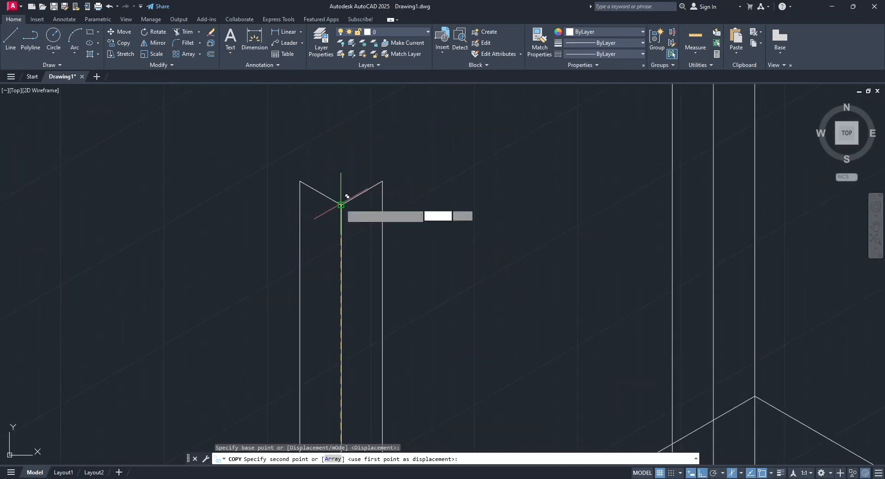
click(347, 198)
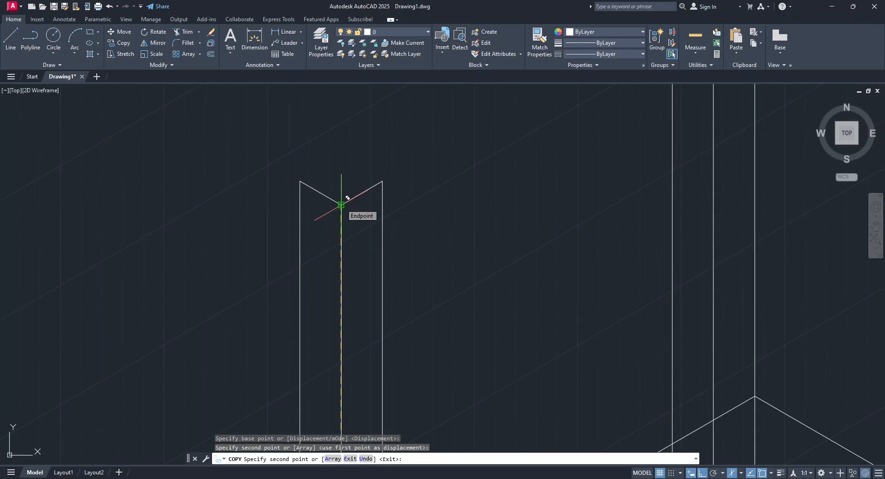
key(Return)
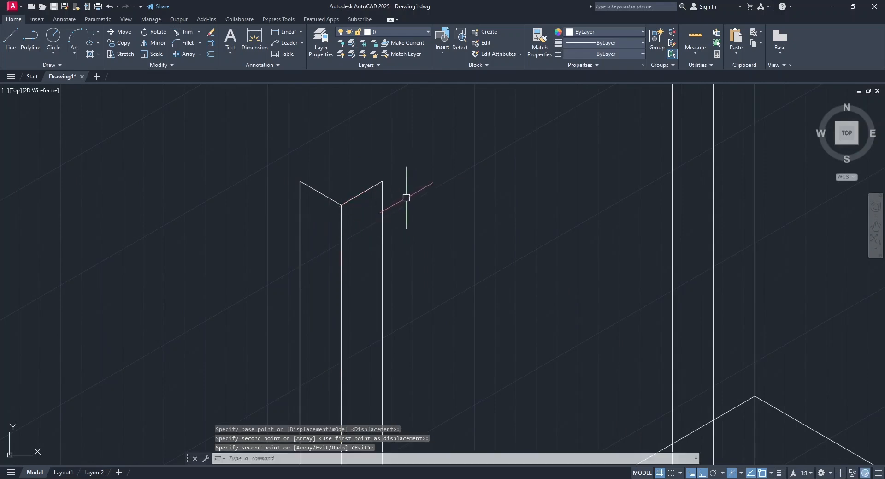
- Mirror the two top lines of the tall left leg across its upper left and right corners, keeping the source lines
click(329, 195)
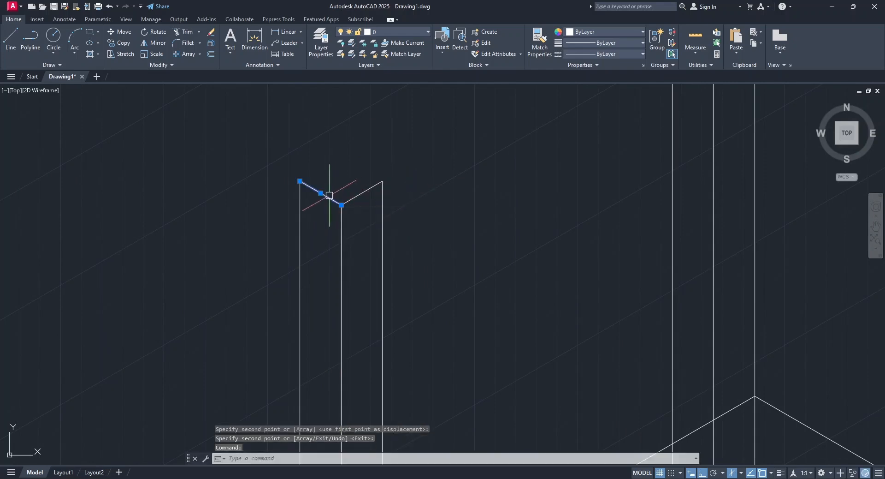
click(362, 193)
click(150, 42)
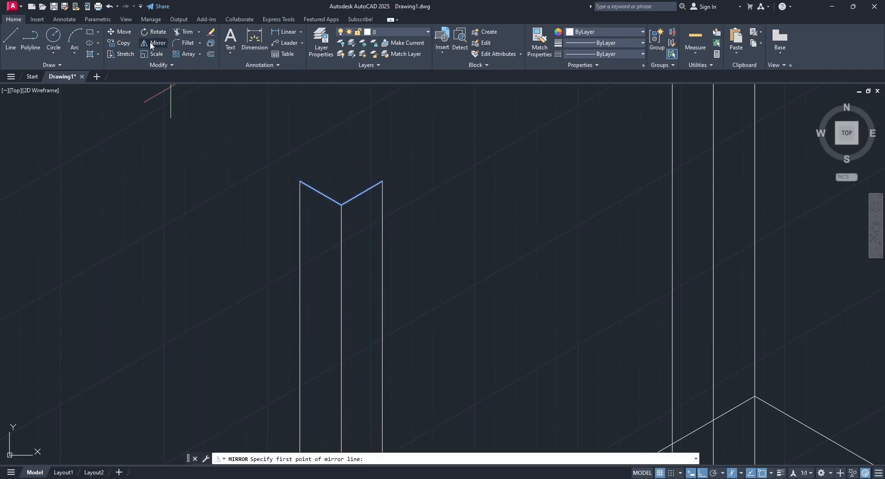
click(299, 180)
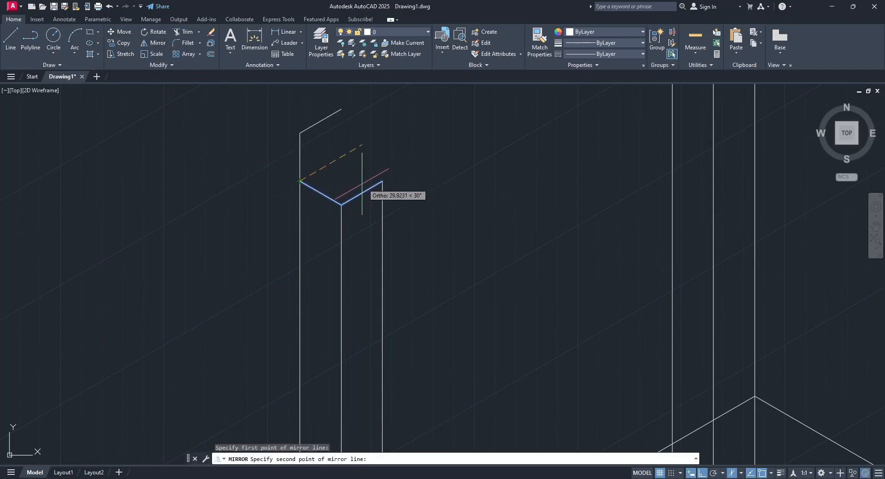
click(379, 183)
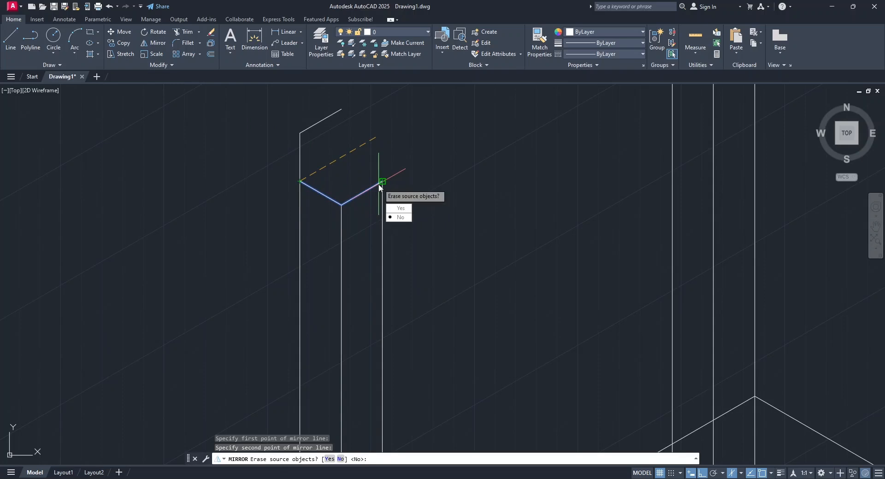
click(399, 217)
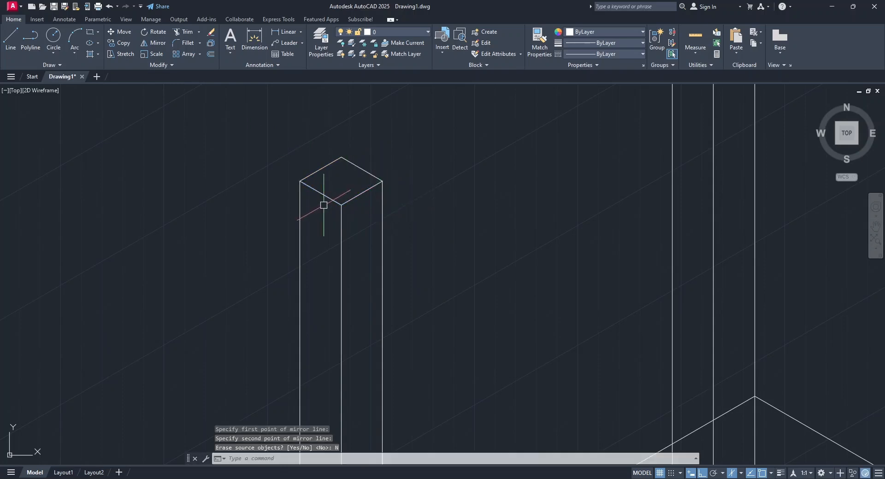
- Copy the left post's diamond top from its left corner to the upper end of the back post's left edge
scroll(410, 223, down, 4)
middle_drag(454, 205, 415, 253)
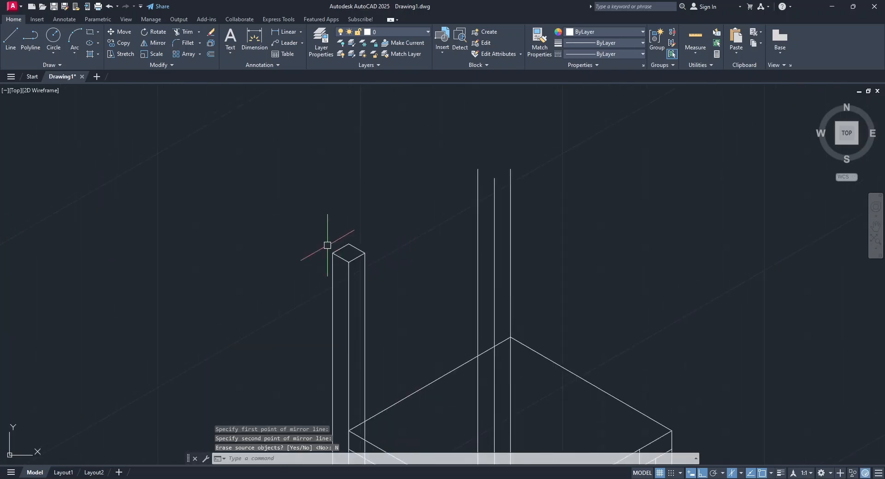
scroll(318, 249, up, 4)
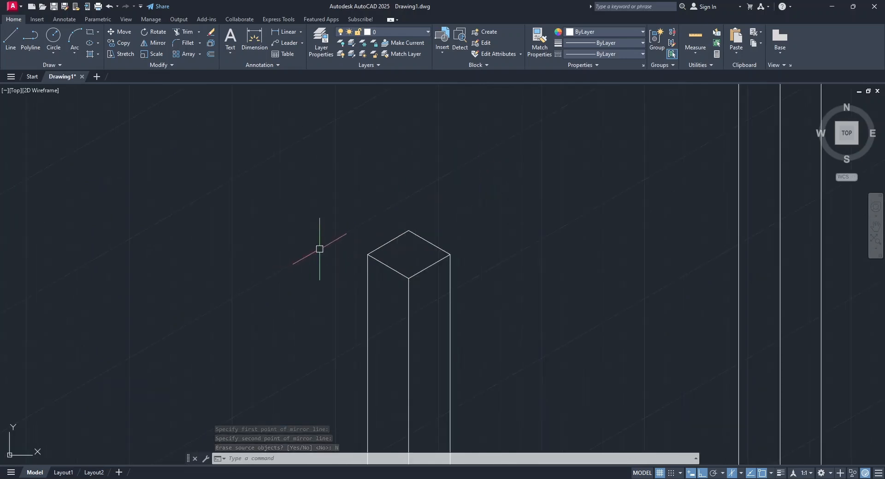
click(333, 202)
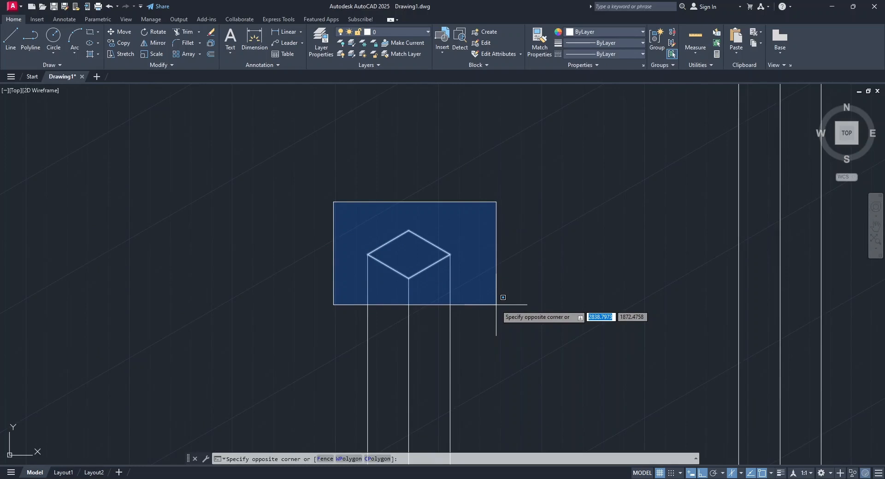
click(517, 293)
click(126, 44)
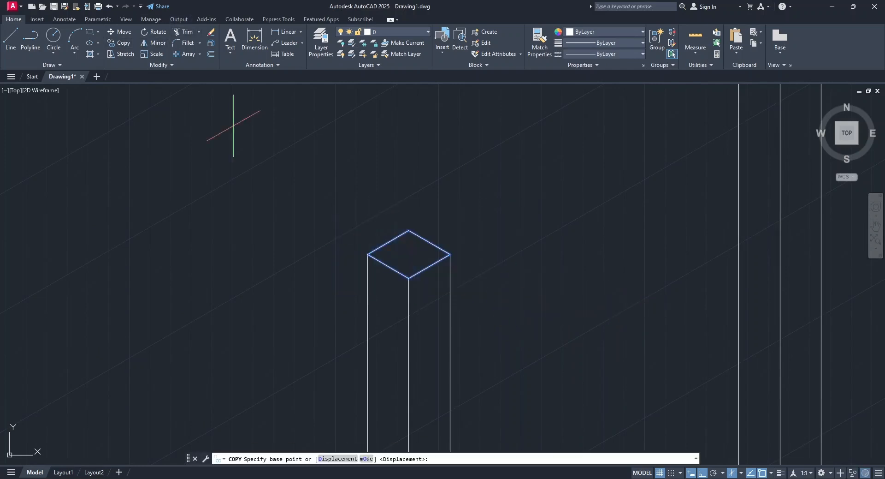
click(368, 254)
scroll(375, 253, down, 3)
scroll(463, 208, up, 4)
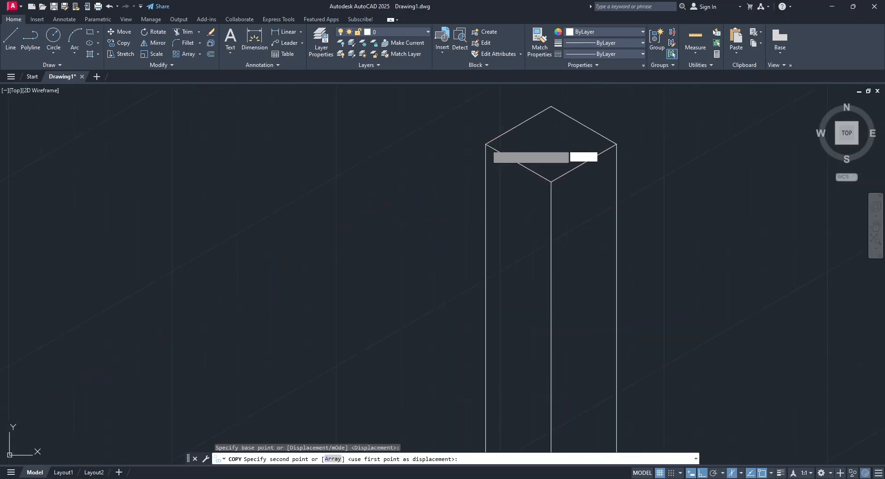
click(486, 144)
key(Escape)
- Save the drawing as Chair in the Documents folder
scroll(470, 196, down, 2)
middle_drag(447, 282, 432, 156)
scroll(432, 156, down, 2)
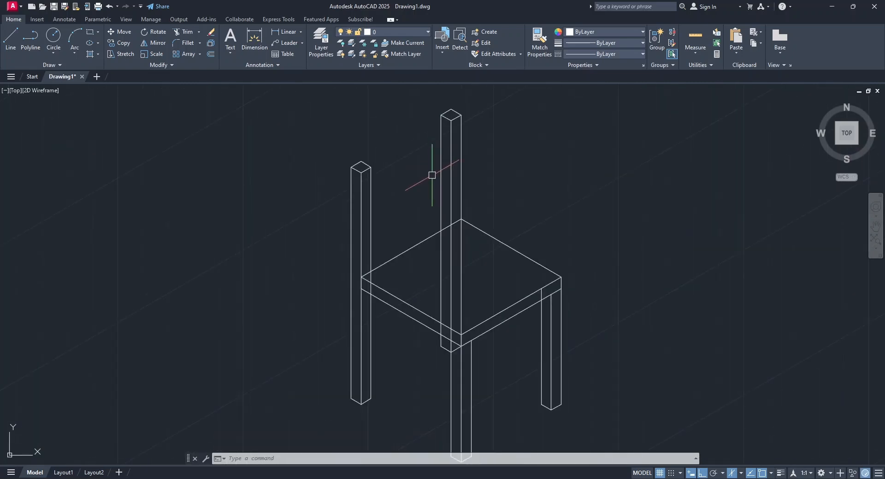
middle_drag(432, 173, 435, 183)
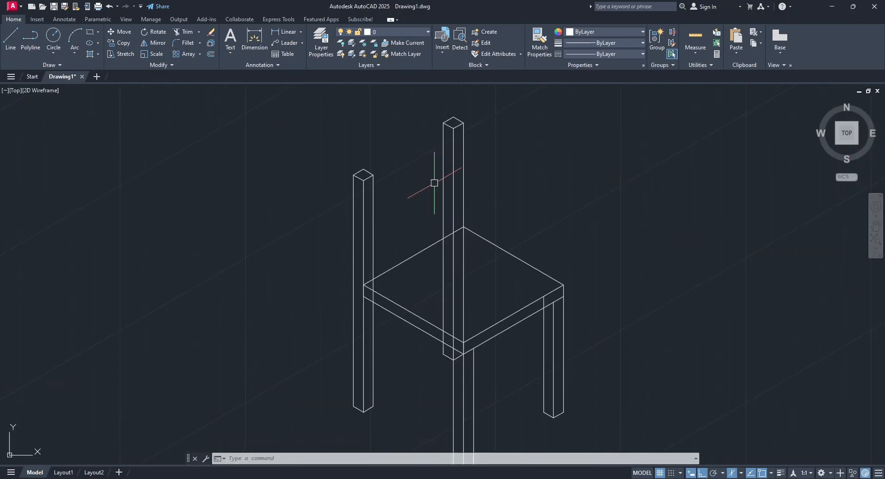
click(53, 6)
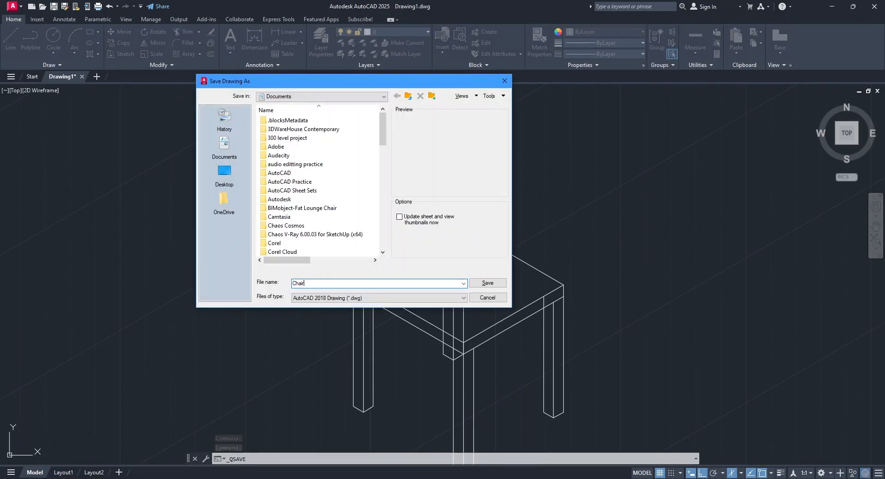
click(482, 283)
- Copy the lower left edge of the back post's top 30 units straight down
scroll(451, 146, up, 5)
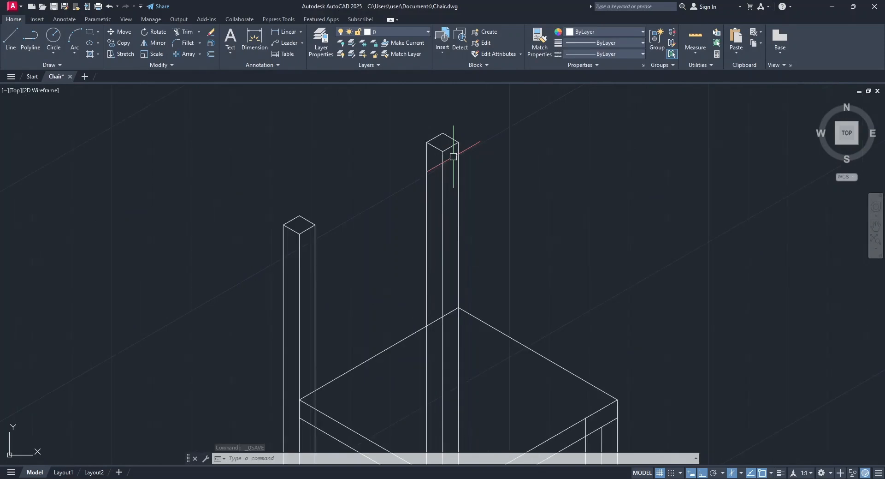
click(119, 43)
click(496, 154)
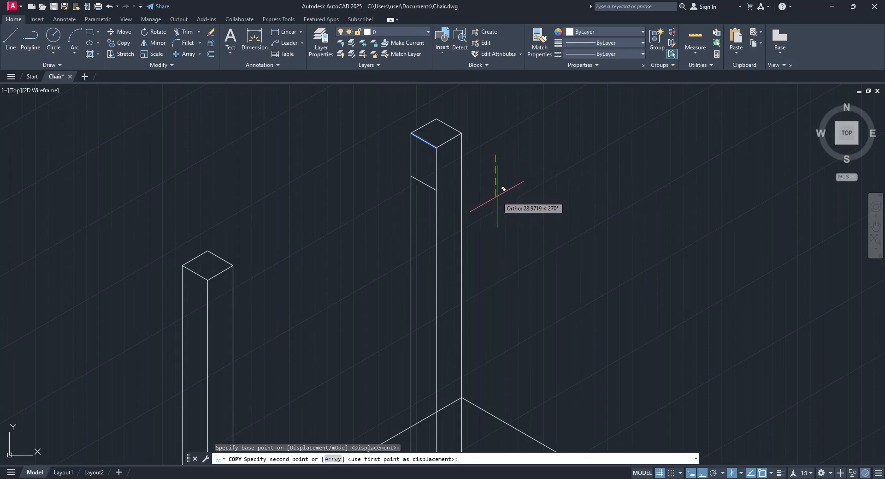
text(30)
key(Return)
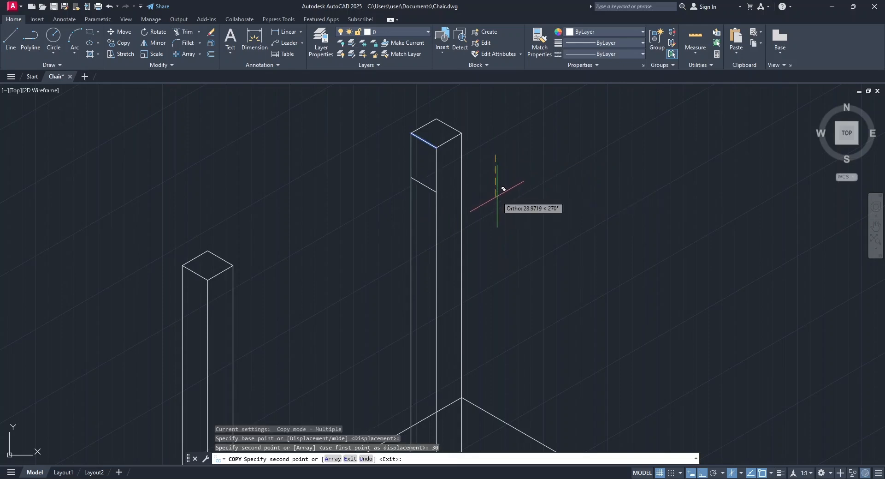
key(Return)
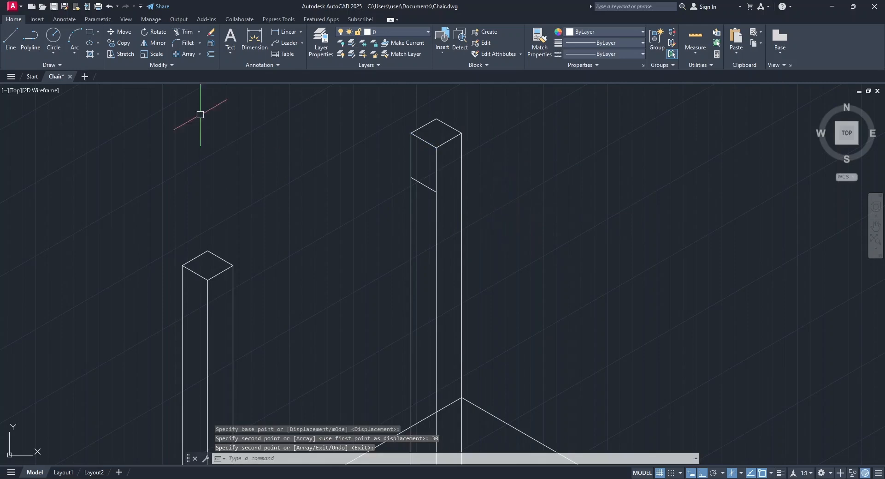
- Draw a 160-unit rail line from the copied short edge's lower endpoint to the left post's right edge
click(11, 38)
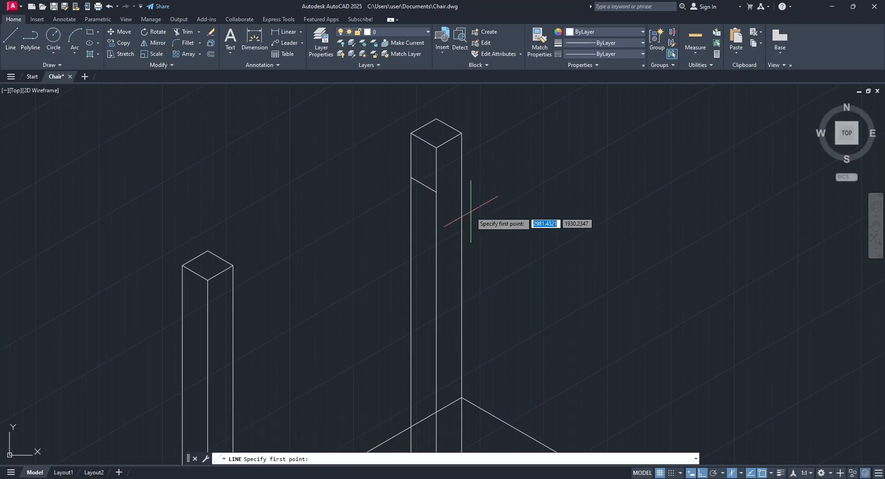
click(432, 191)
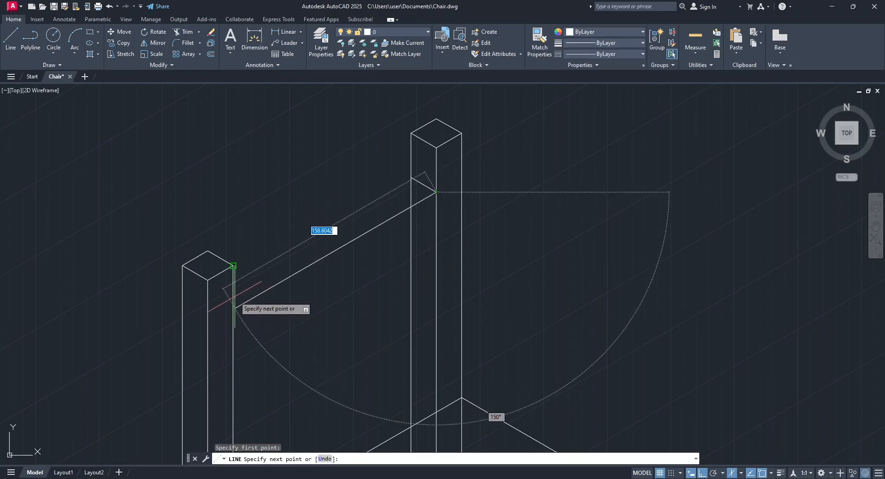
scroll(233, 266, up, 2)
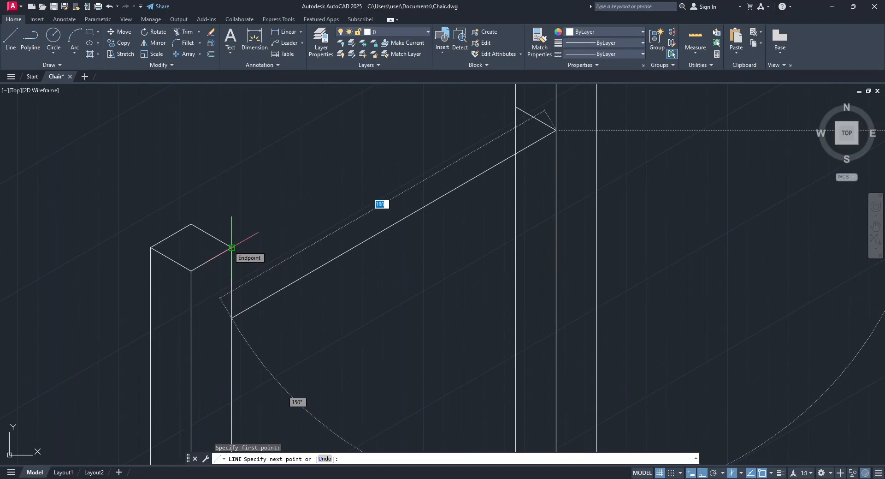
click(232, 318)
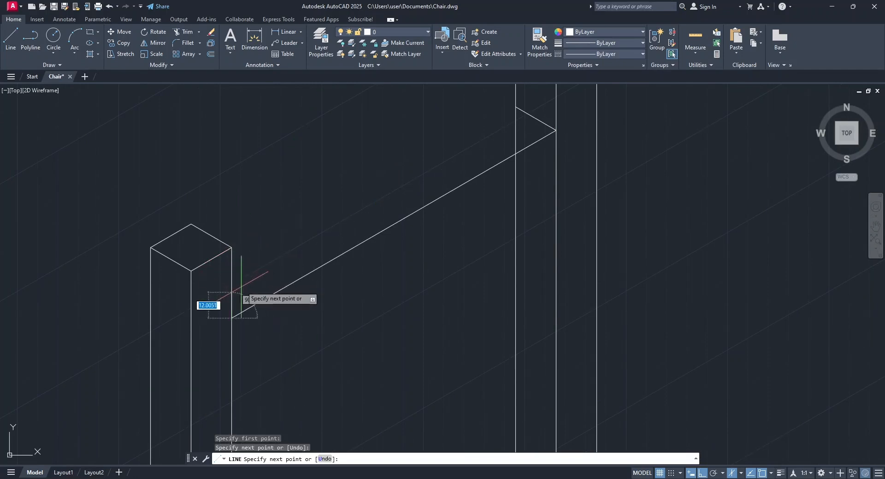
key(Return)
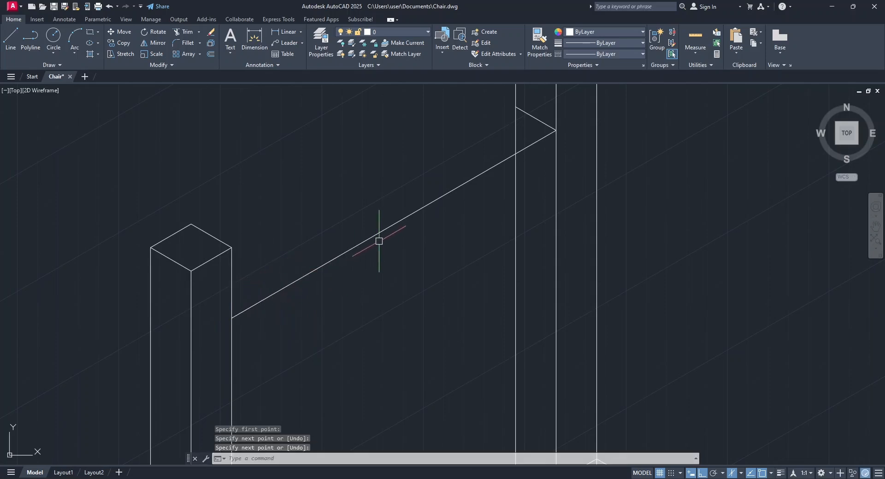
- Copy the rail line from its upper endpoint 20 units down and to the upper endpoint of the short edge
click(399, 226)
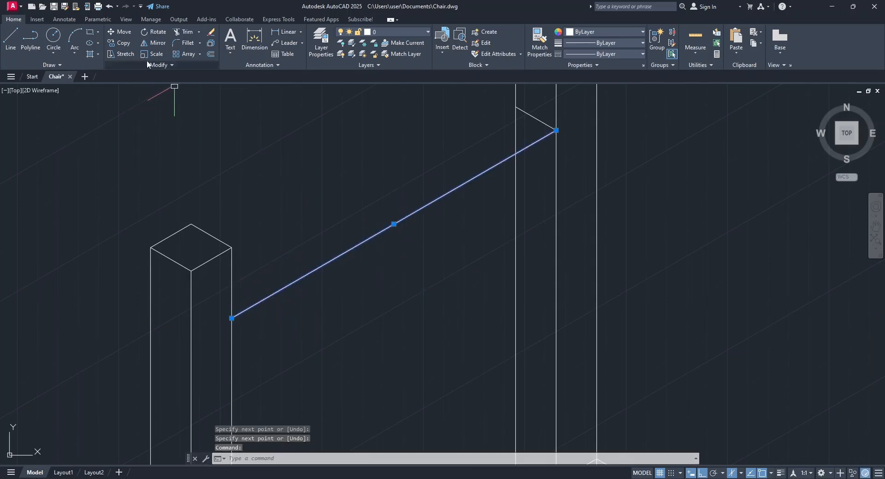
click(123, 43)
middle_drag(556, 131, 530, 188)
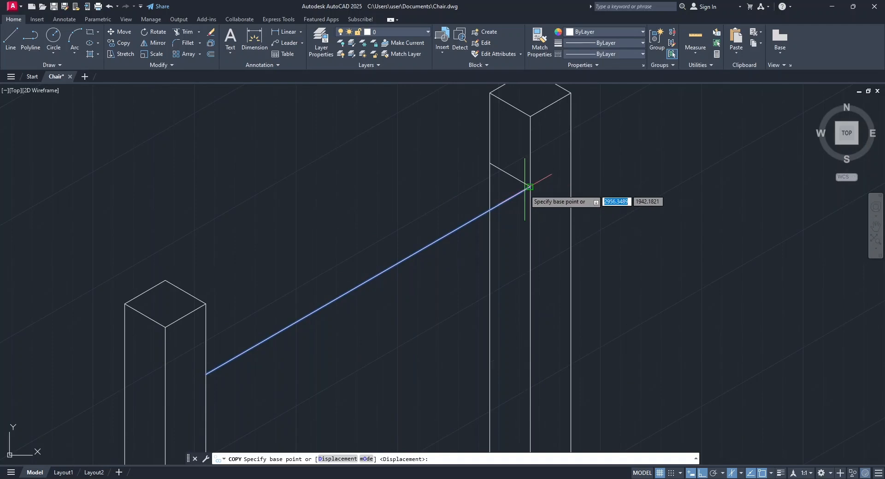
click(531, 187)
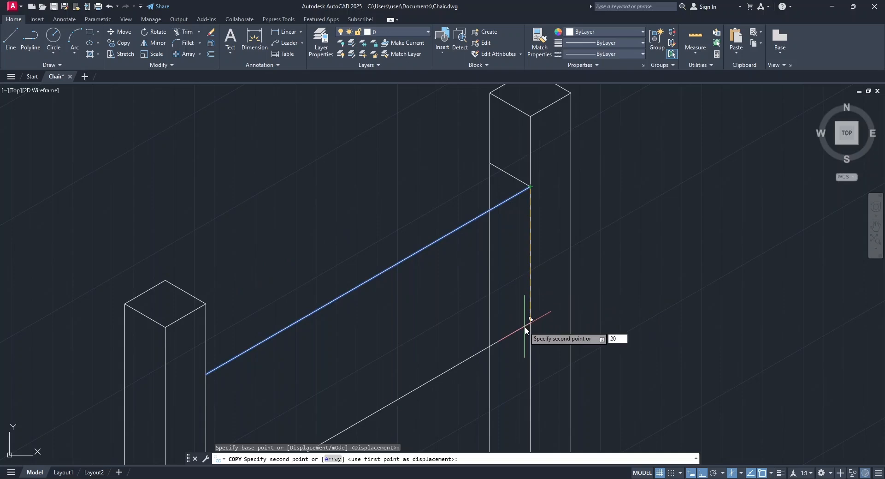
text(20)
key(Return)
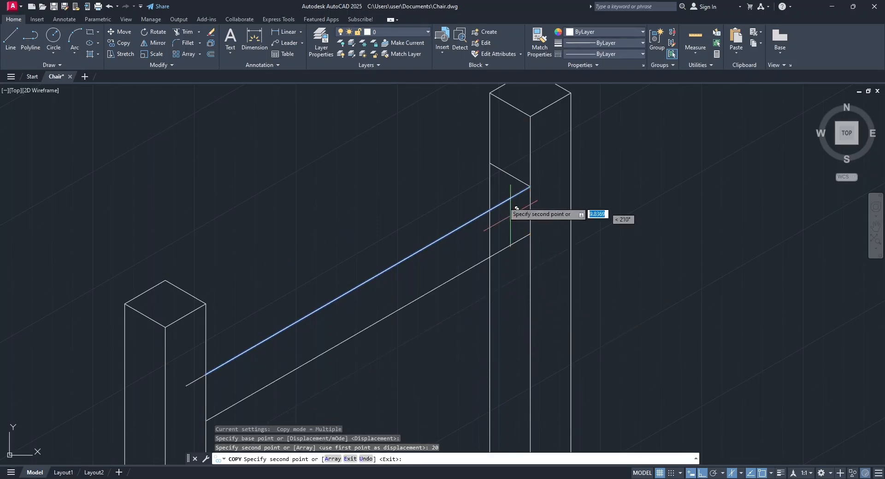
click(490, 163)
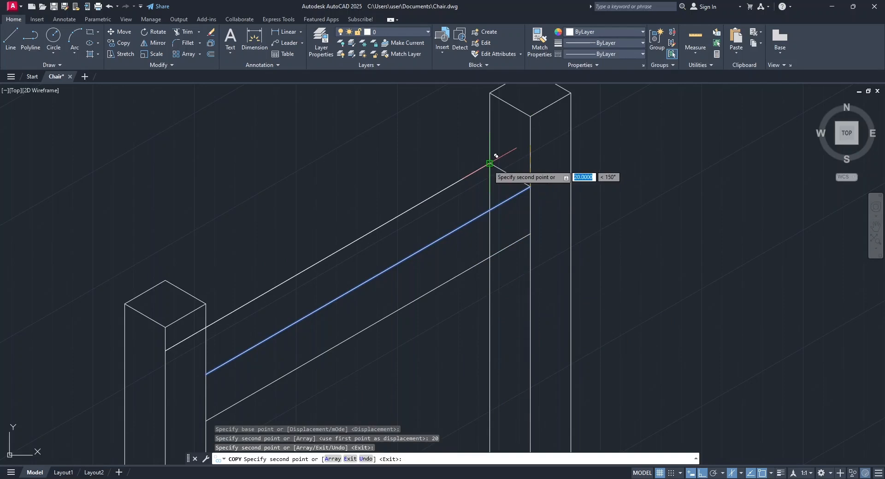
key(Return)
- Copy the three rail lines and their short end edge 90 units straight down as a second backrest rail
scroll(462, 266, down, 2)
mouse_move(462, 266)
middle_down()
mouse_move(419, 223)
mouse_move(380, 261)
middle_up()
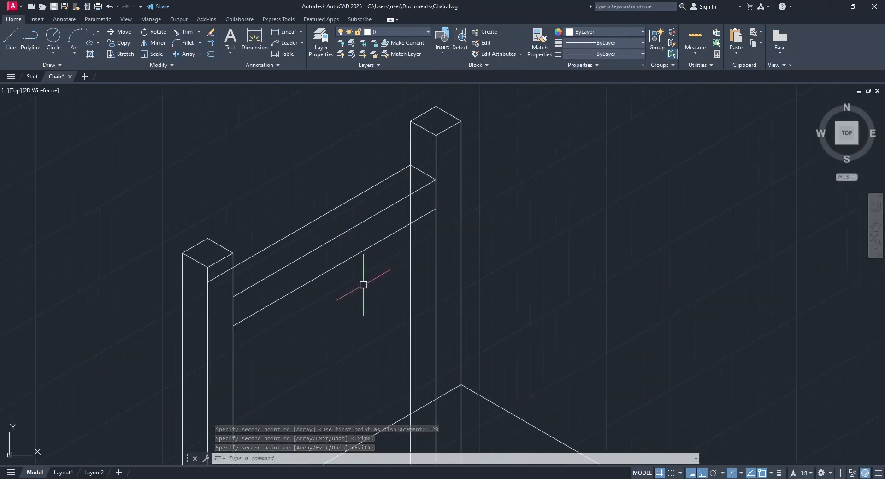
key(Return)
click(352, 257)
click(340, 236)
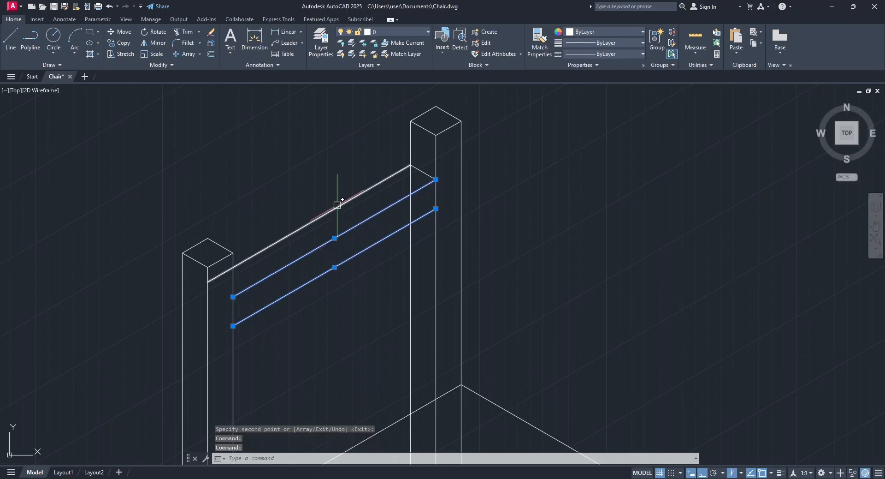
click(337, 209)
scroll(426, 171, up, 2)
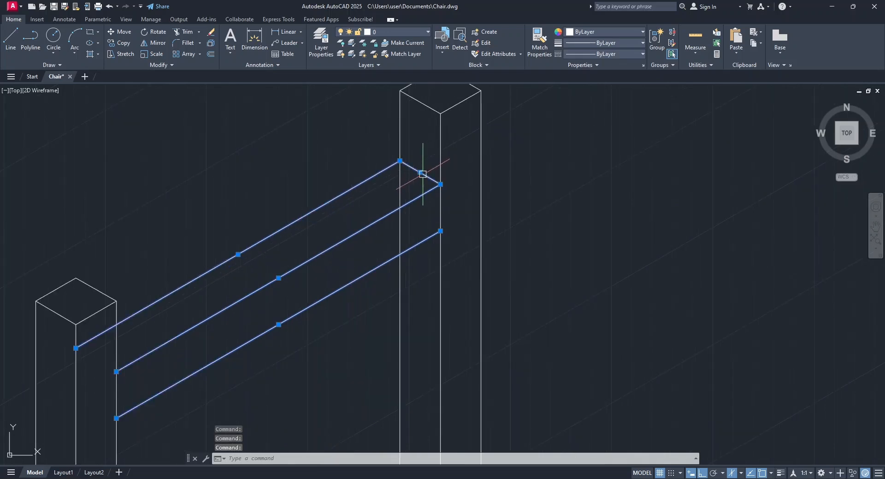
click(124, 43)
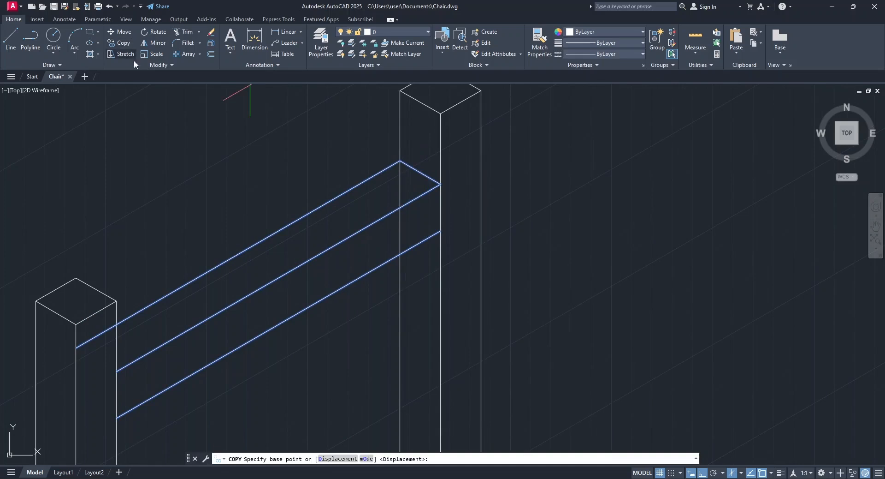
scroll(233, 158, down, 2)
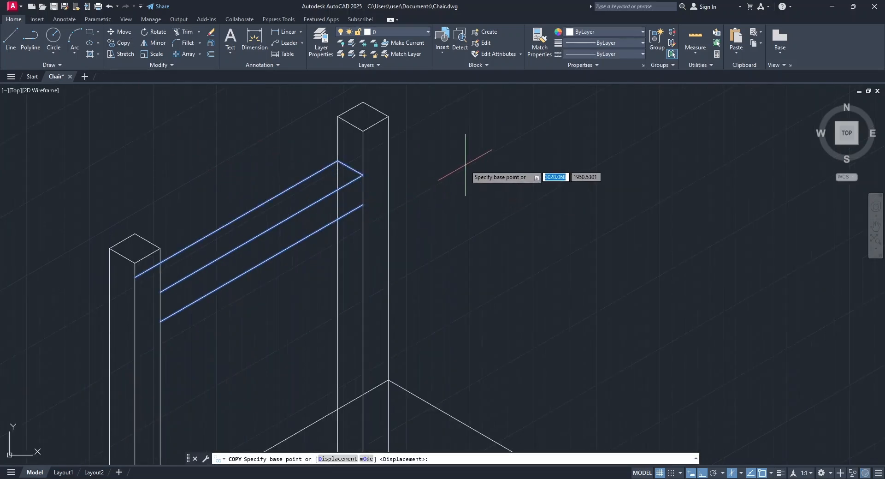
click(474, 161)
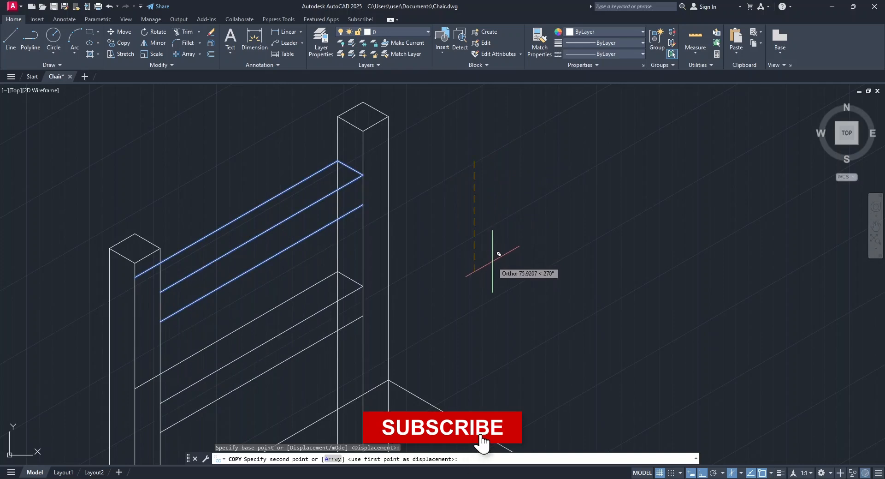
text(90)
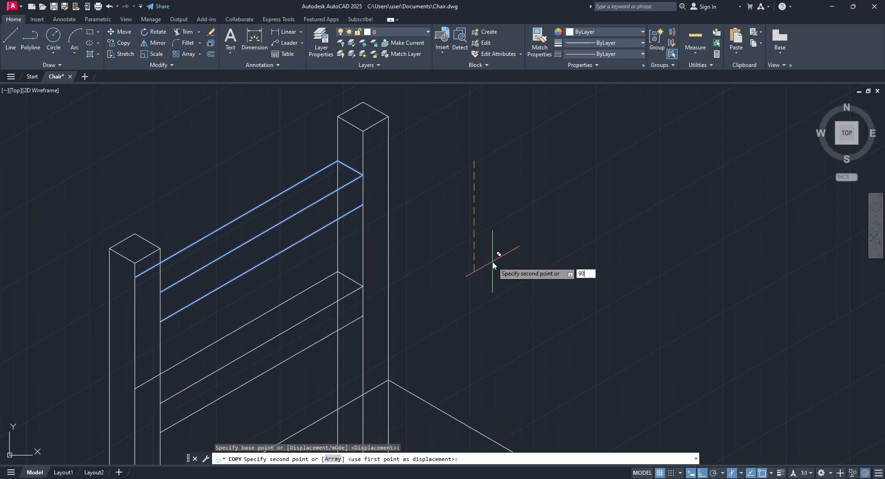
key(Return)
key(Return)
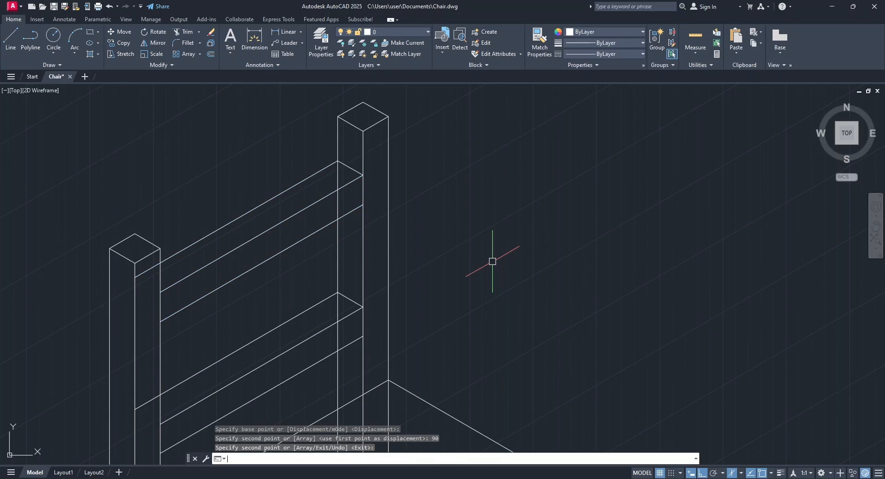
- Trim the upper backrest rail's hidden segment inside the left post and the right back post's edge hidden behind that rail
scroll(493, 261, down, 2)
middle_drag(488, 273, 512, 170)
scroll(517, 197, down, 4)
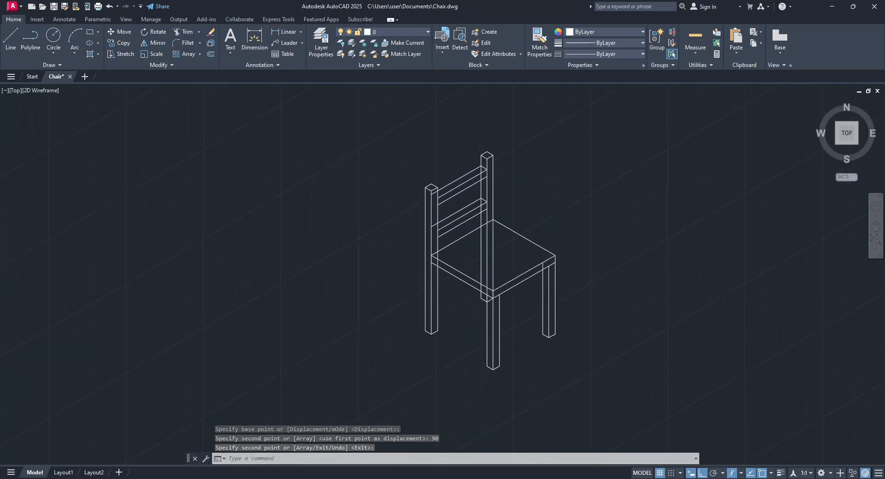
middle_click(548, 208)
middle_click(548, 208)
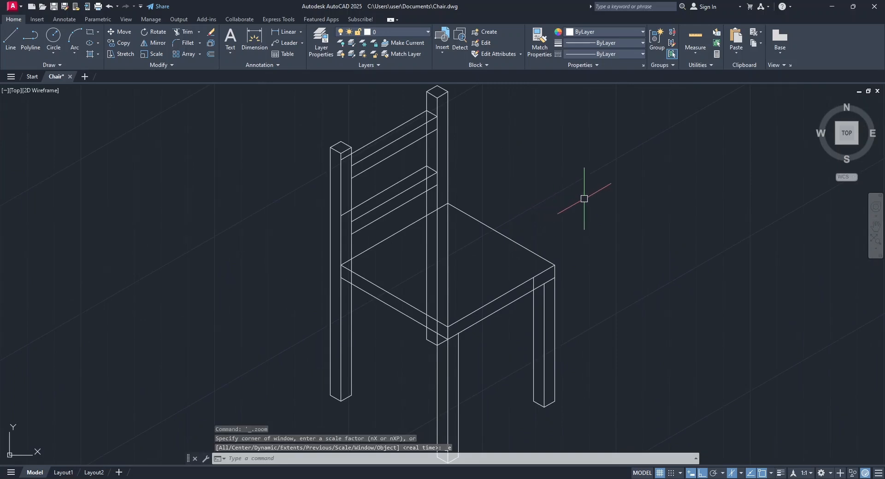
click(182, 33)
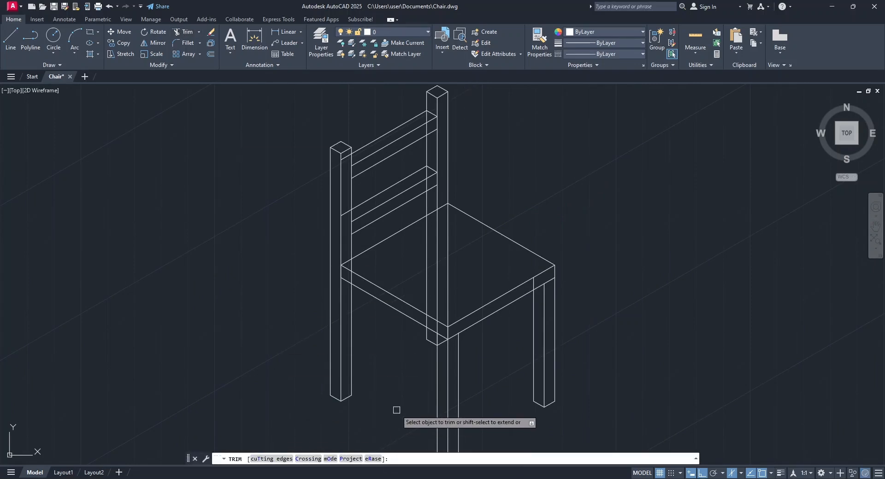
scroll(335, 207, up, 6)
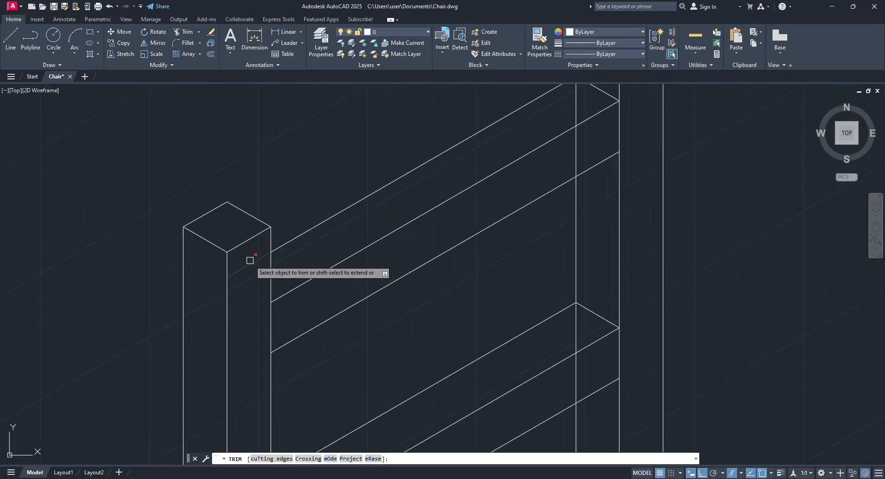
click(250, 260)
scroll(250, 260, down, 3)
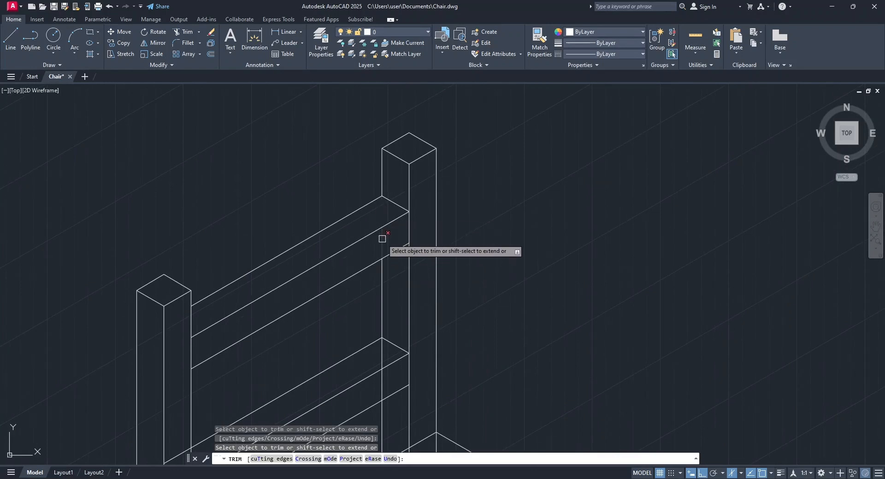
- Trim the lower backrest rail's hidden segment inside the left post and the right back post's edge hidden behind that rail
mouse_move(503, 338)
middle_down()
mouse_move(513, 259)
mouse_move(542, 190)
middle_up()
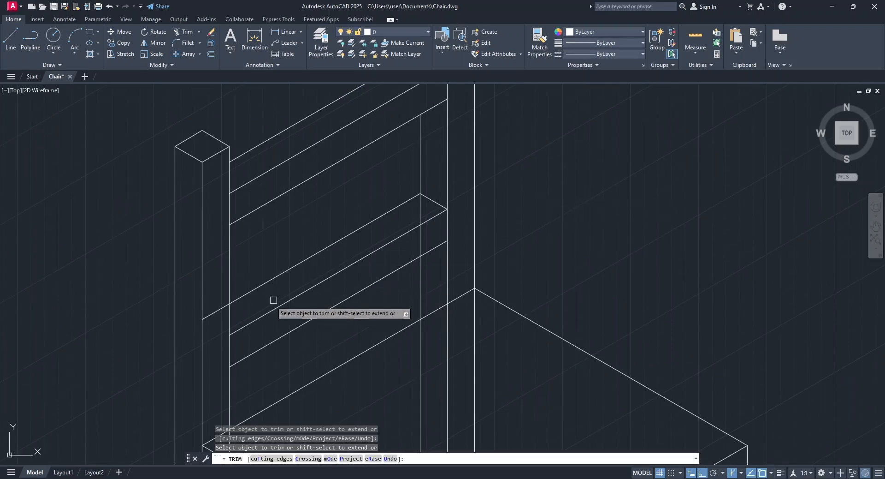
click(213, 312)
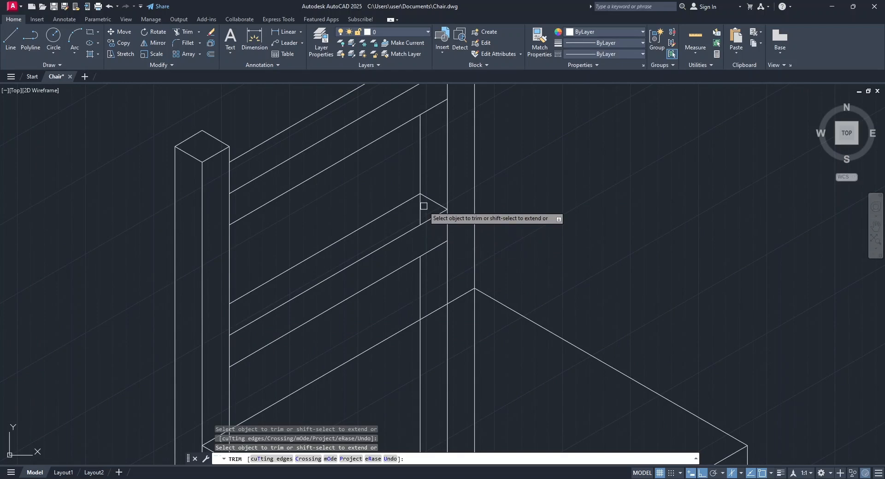
scroll(615, 245, down, 3)
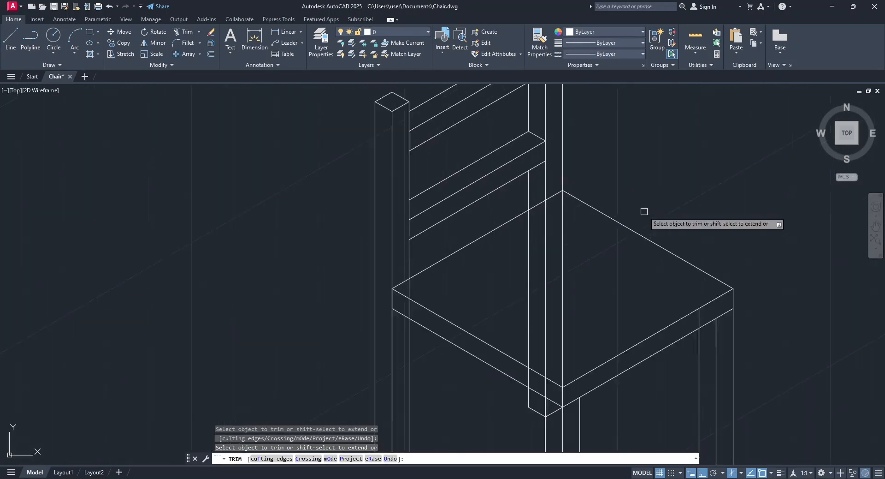
- Trim the three vertical edges of the right back post where they run across the seat's top surface
mouse_move(576, 288)
middle_down()
mouse_move(575, 247)
mouse_move(591, 206)
mouse_move(585, 197)
middle_up()
click(532, 210)
click(514, 214)
click(497, 222)
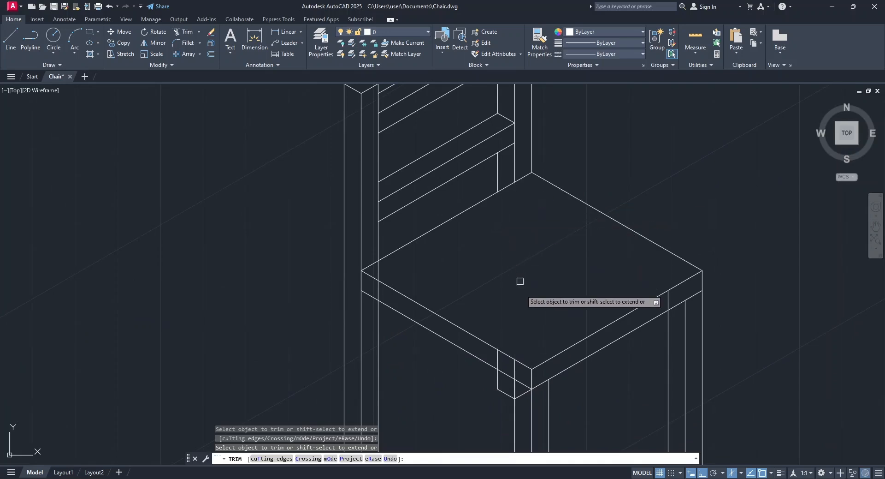
- Trim the remaining hidden segments of the back leg, left post and right front leg across the seat's side faces and behind the front leg
scroll(520, 281, up, 2)
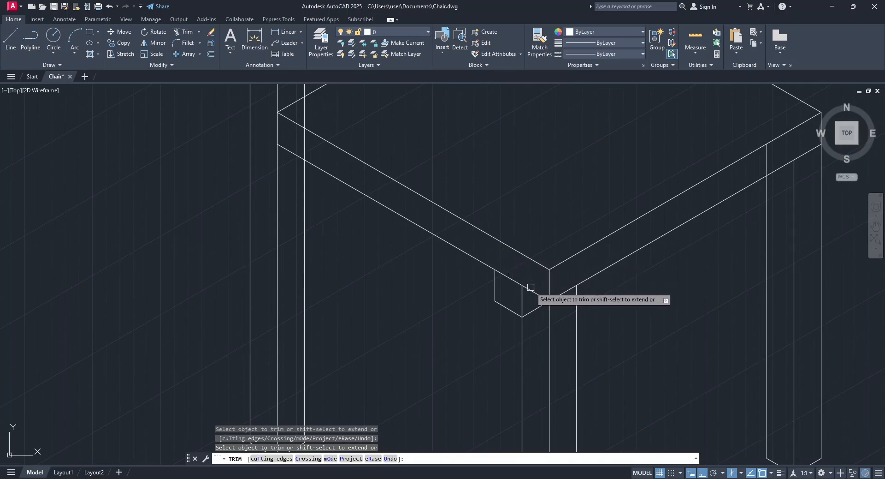
scroll(536, 315, down, 3)
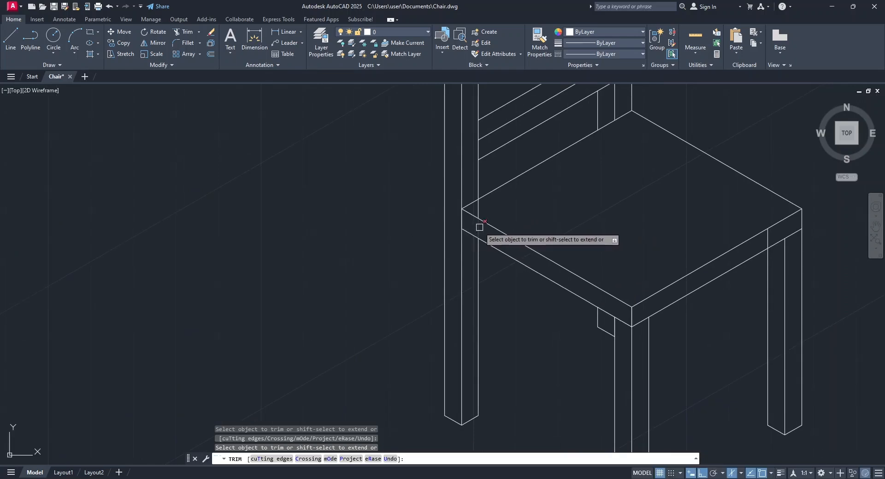
mouse_move(585, 213)
middle_down()
mouse_move(463, 307)
mouse_move(414, 242)
middle_up()
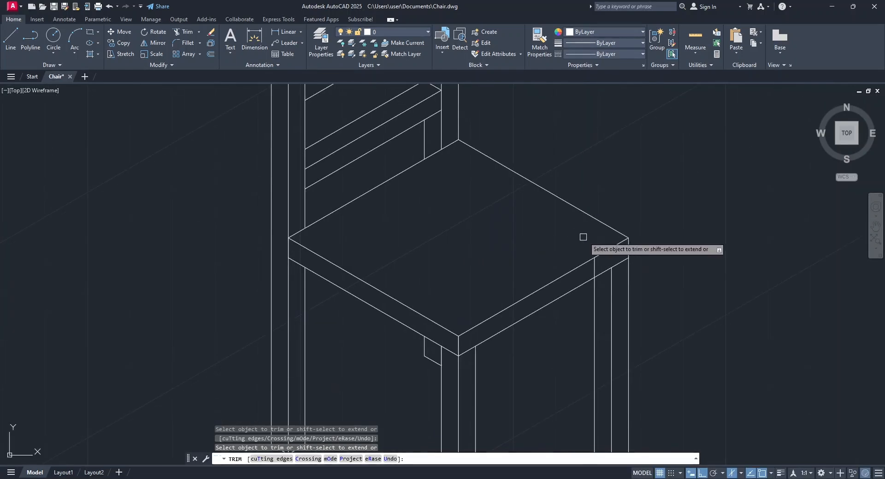
click(595, 264)
key(Return)
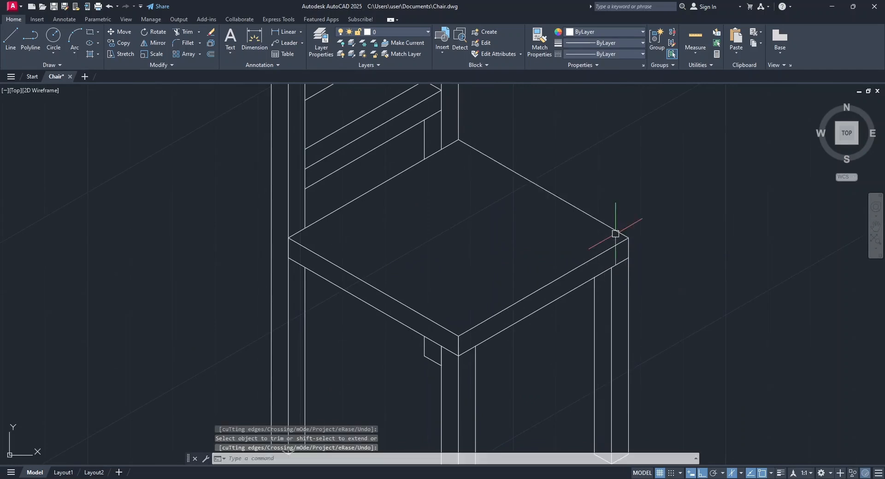
- Turn off isometric drafting to return to the orthographic grid and cursor
middle_click(688, 256)
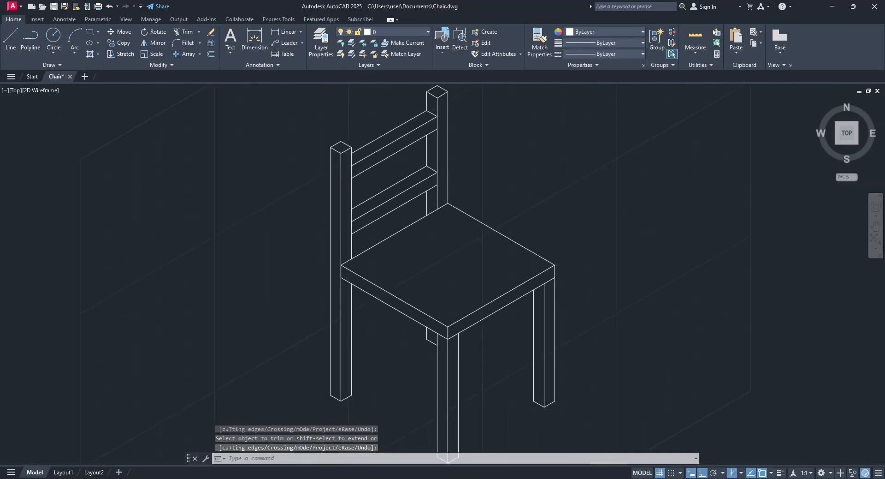
scroll(674, 267, down, 2)
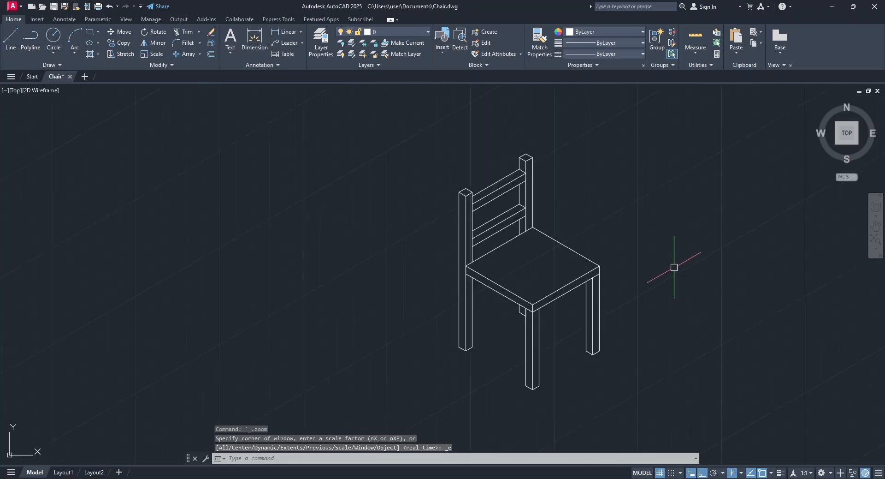
middle_drag(689, 275, 646, 270)
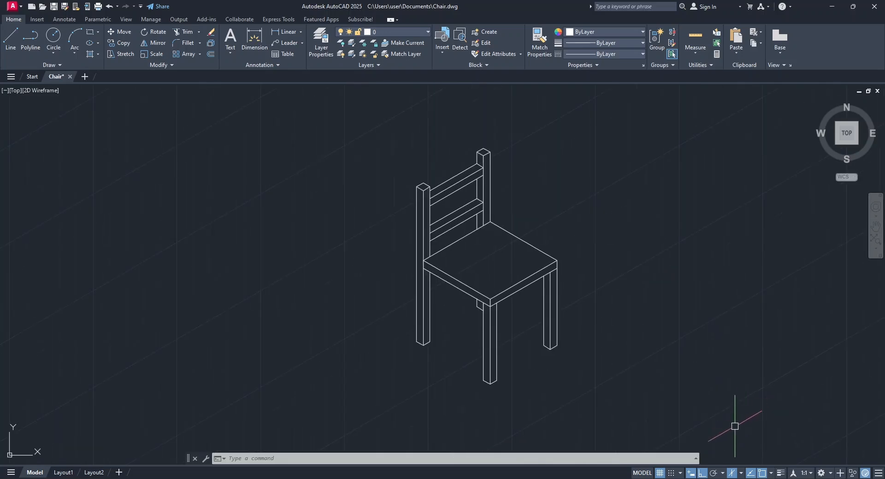
click(732, 472)
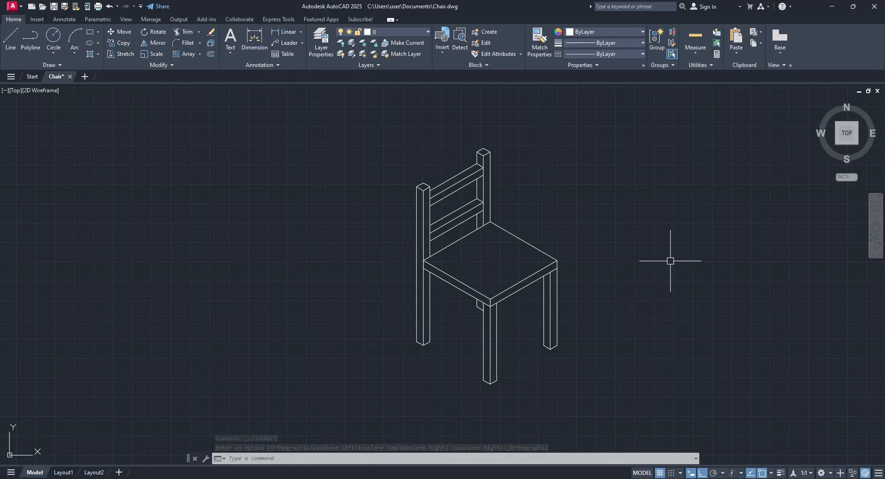
- Open the plot settings for the model and choose DWG To PDF.pc3 as the plotter
click(98, 7)
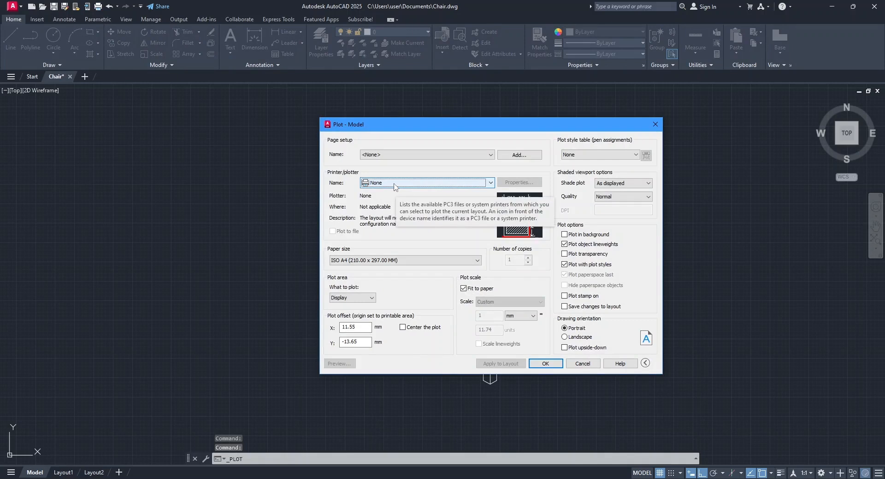
click(394, 183)
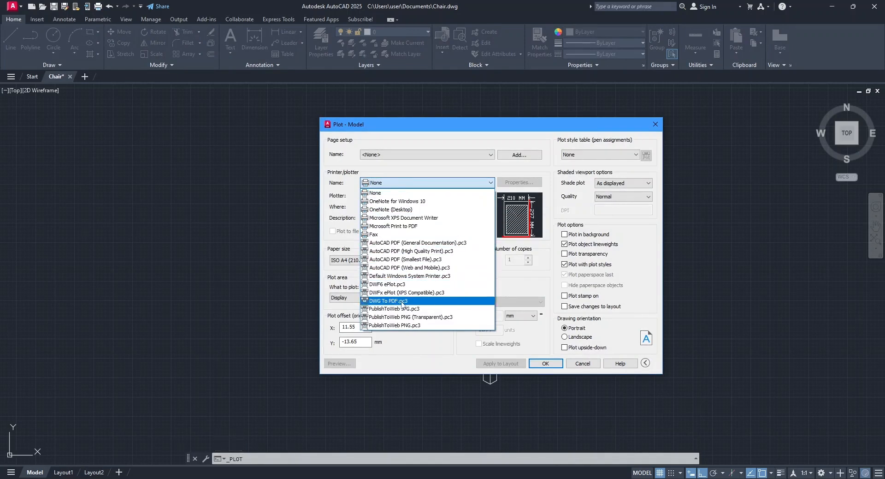
click(418, 301)
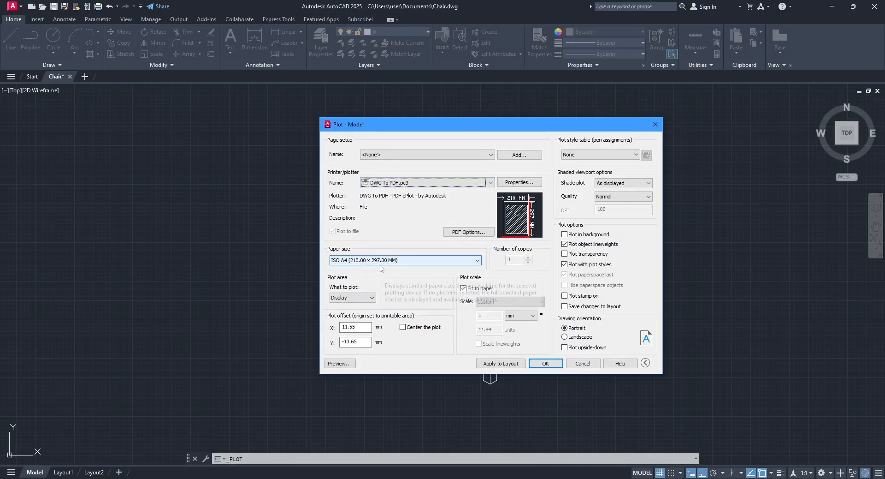
- Set the plot area to Window and define a rectangle enclosing the whole chair
click(362, 298)
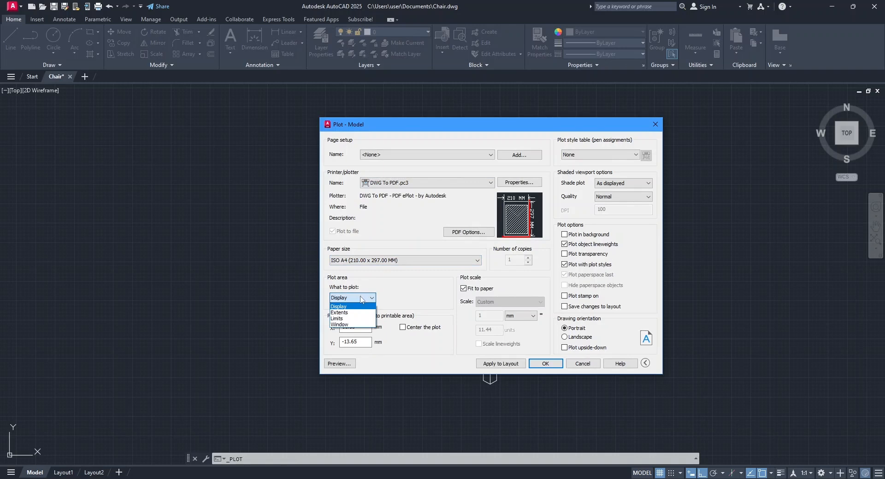
click(353, 325)
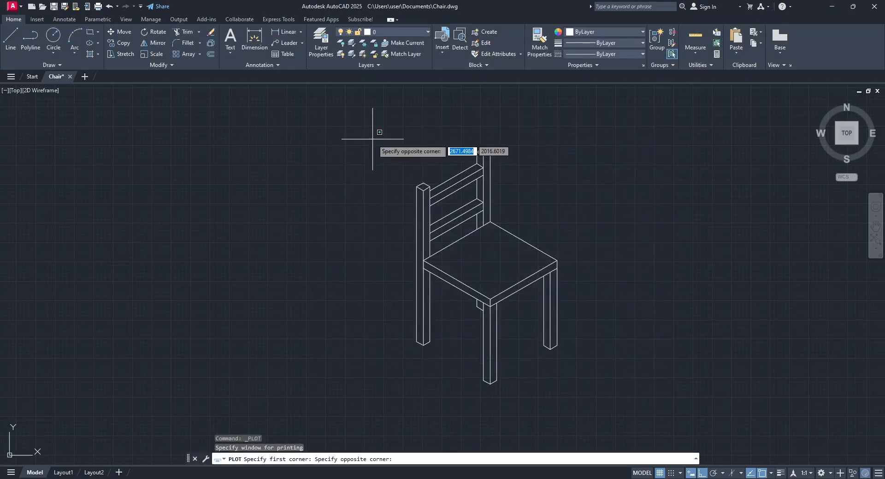
click(591, 398)
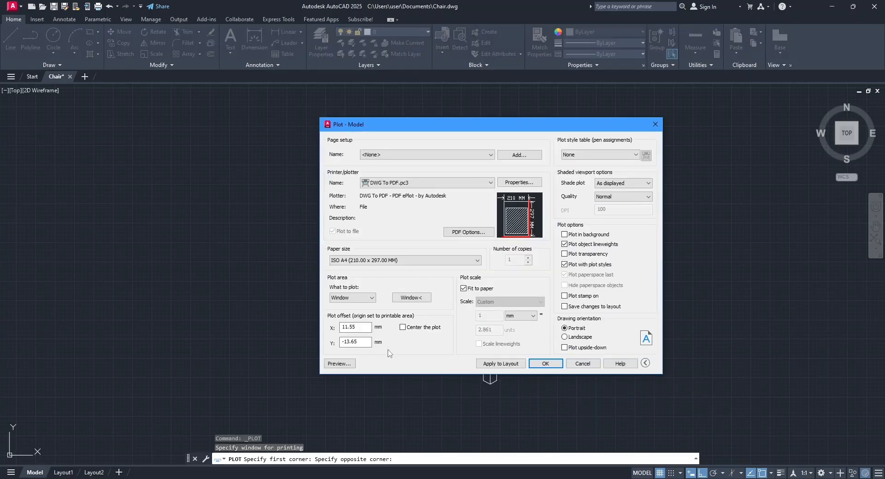
click(405, 298)
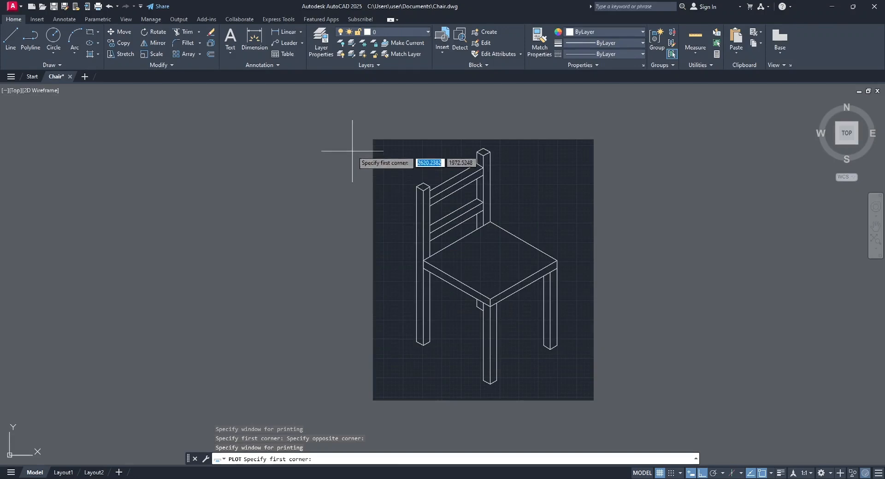
click(369, 137)
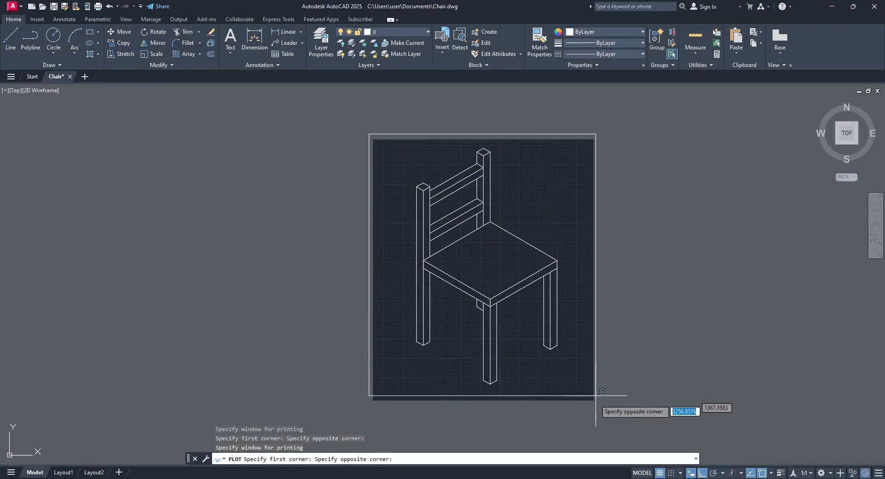
click(587, 409)
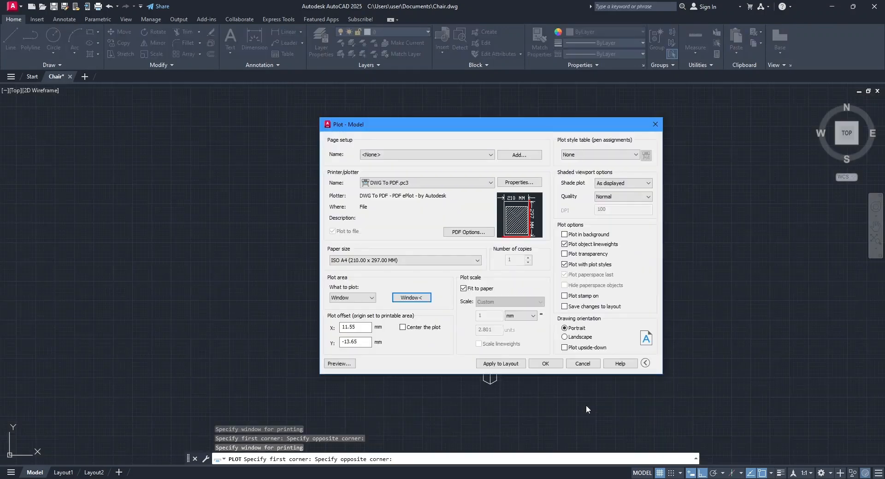
- Center the plot on the paper, preview the plotted page and return to the plot settings
click(409, 328)
click(353, 364)
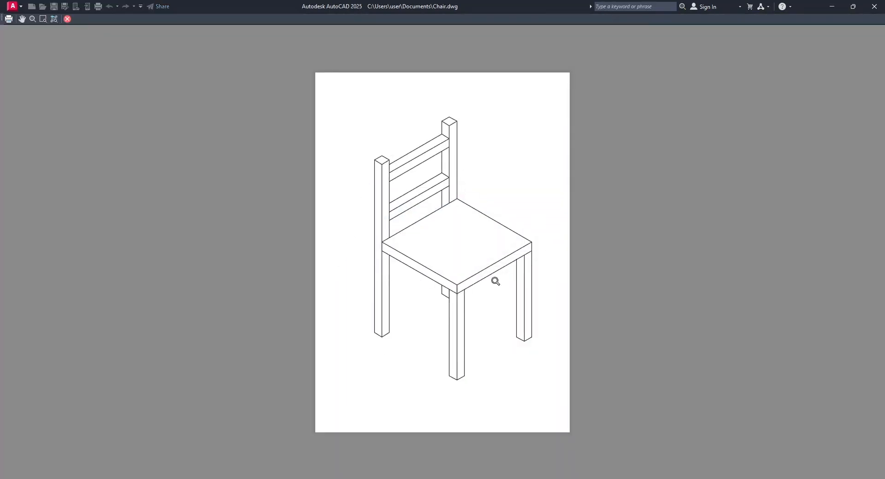
right_click(357, 242)
click(385, 253)
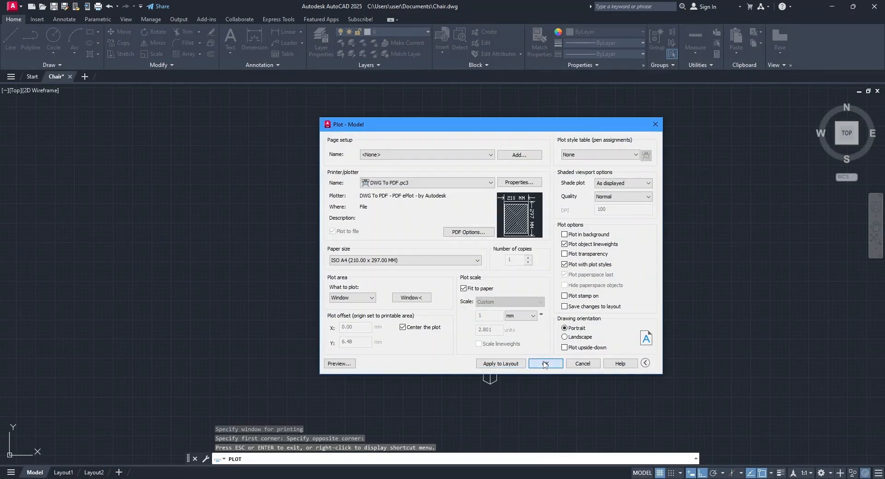
- Plot the drawing to Chair-Model.pdf in the Documents folder and close the opened PDF
click(545, 363)
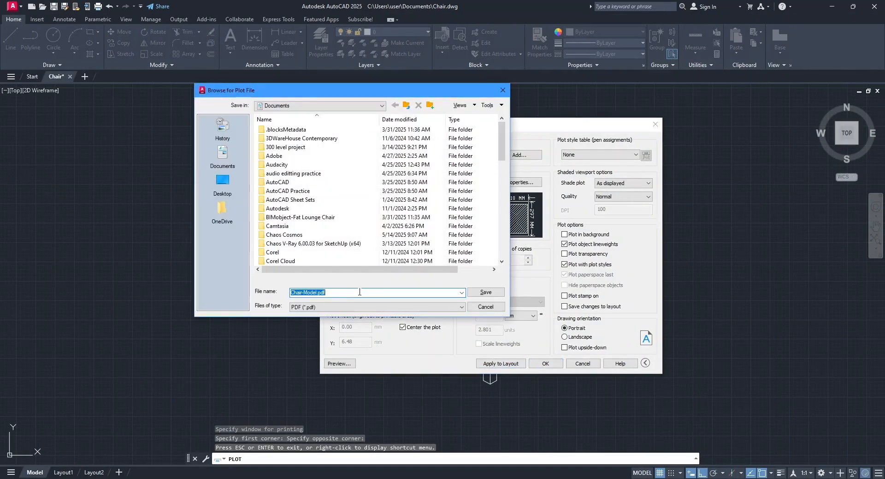
click(480, 295)
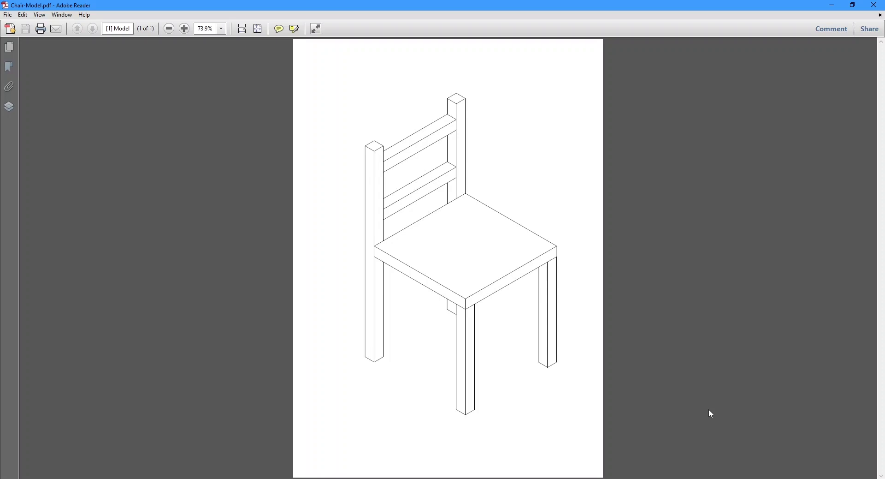
click(874, 5)
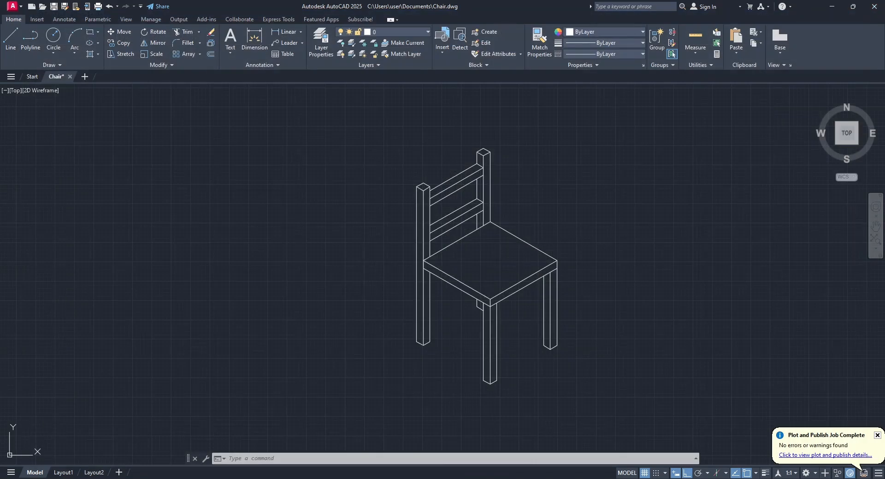
- Save the chair drawing and close the program
key(ctrl+s)
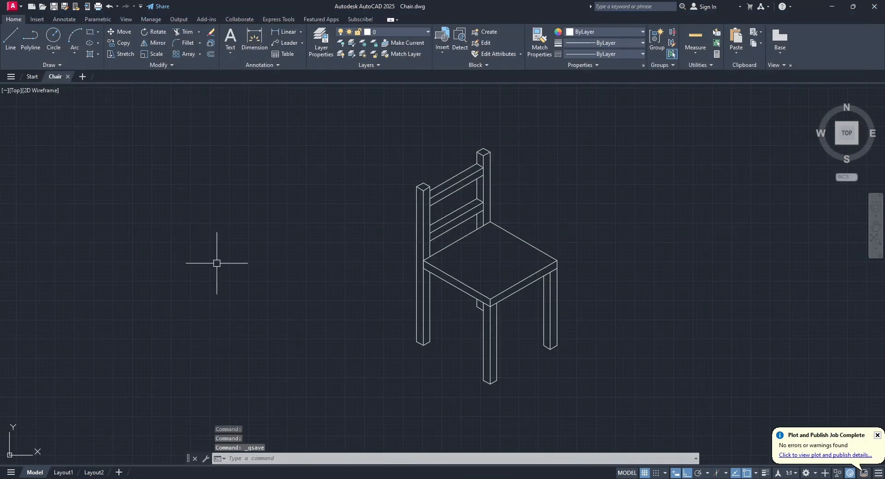
click(875, 6)
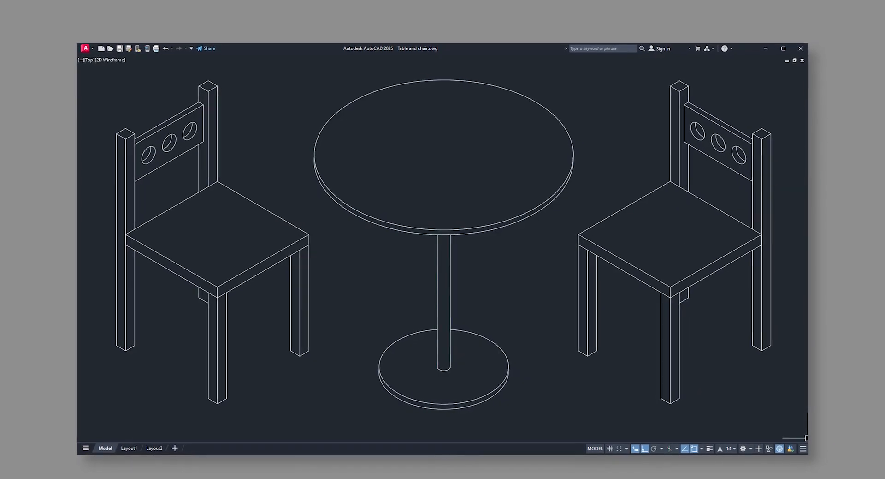